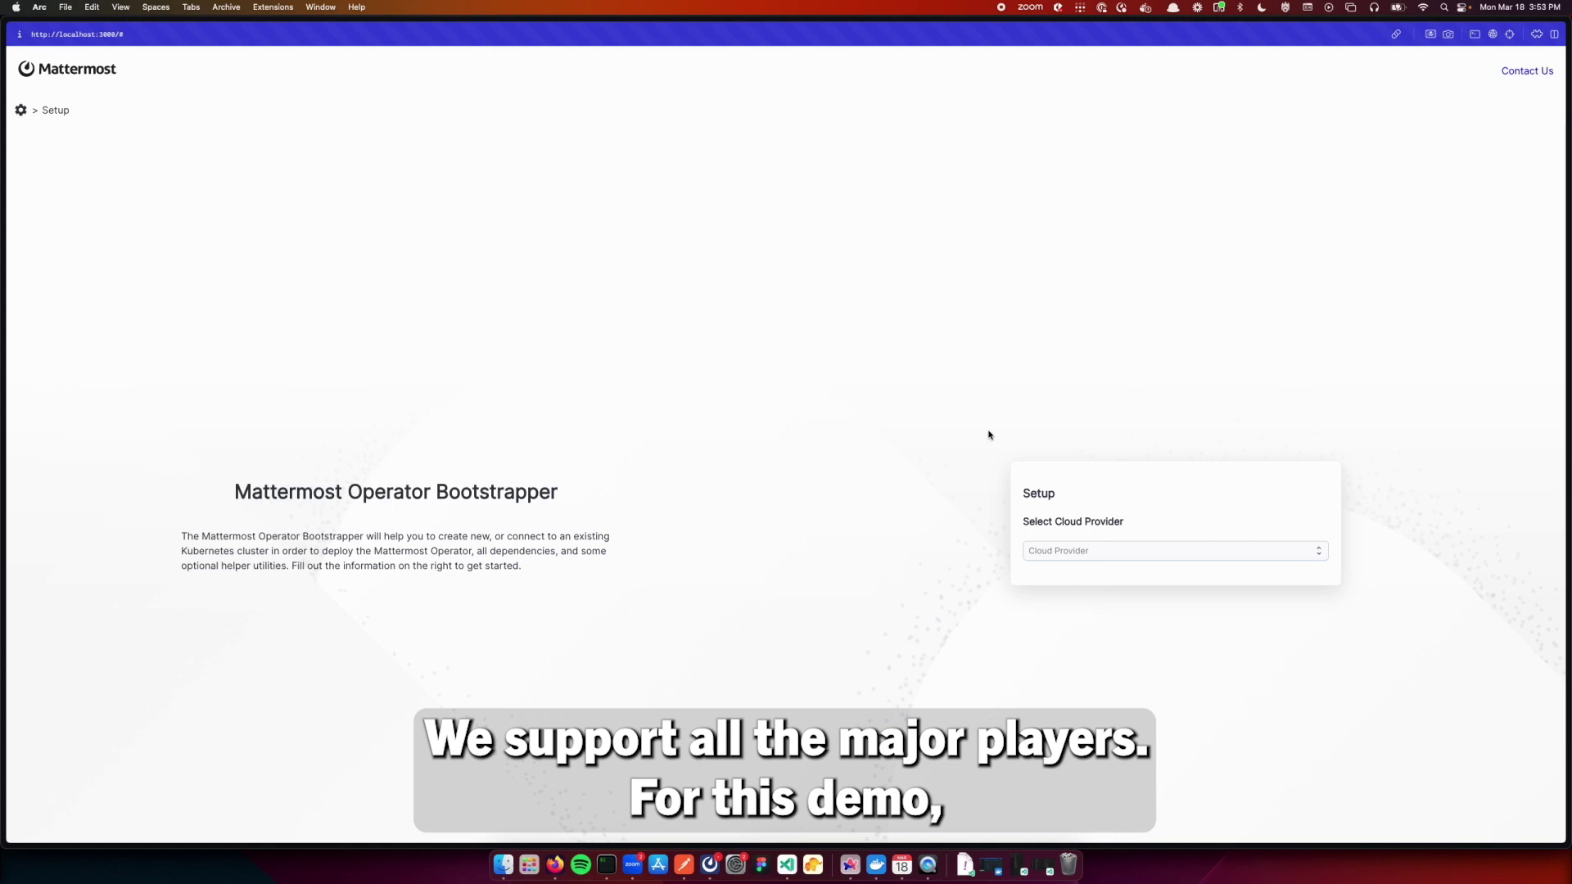
Choose AWS as the cloud provider and opt to use an existing Kubernetes cluster.
left_click(1057, 552)
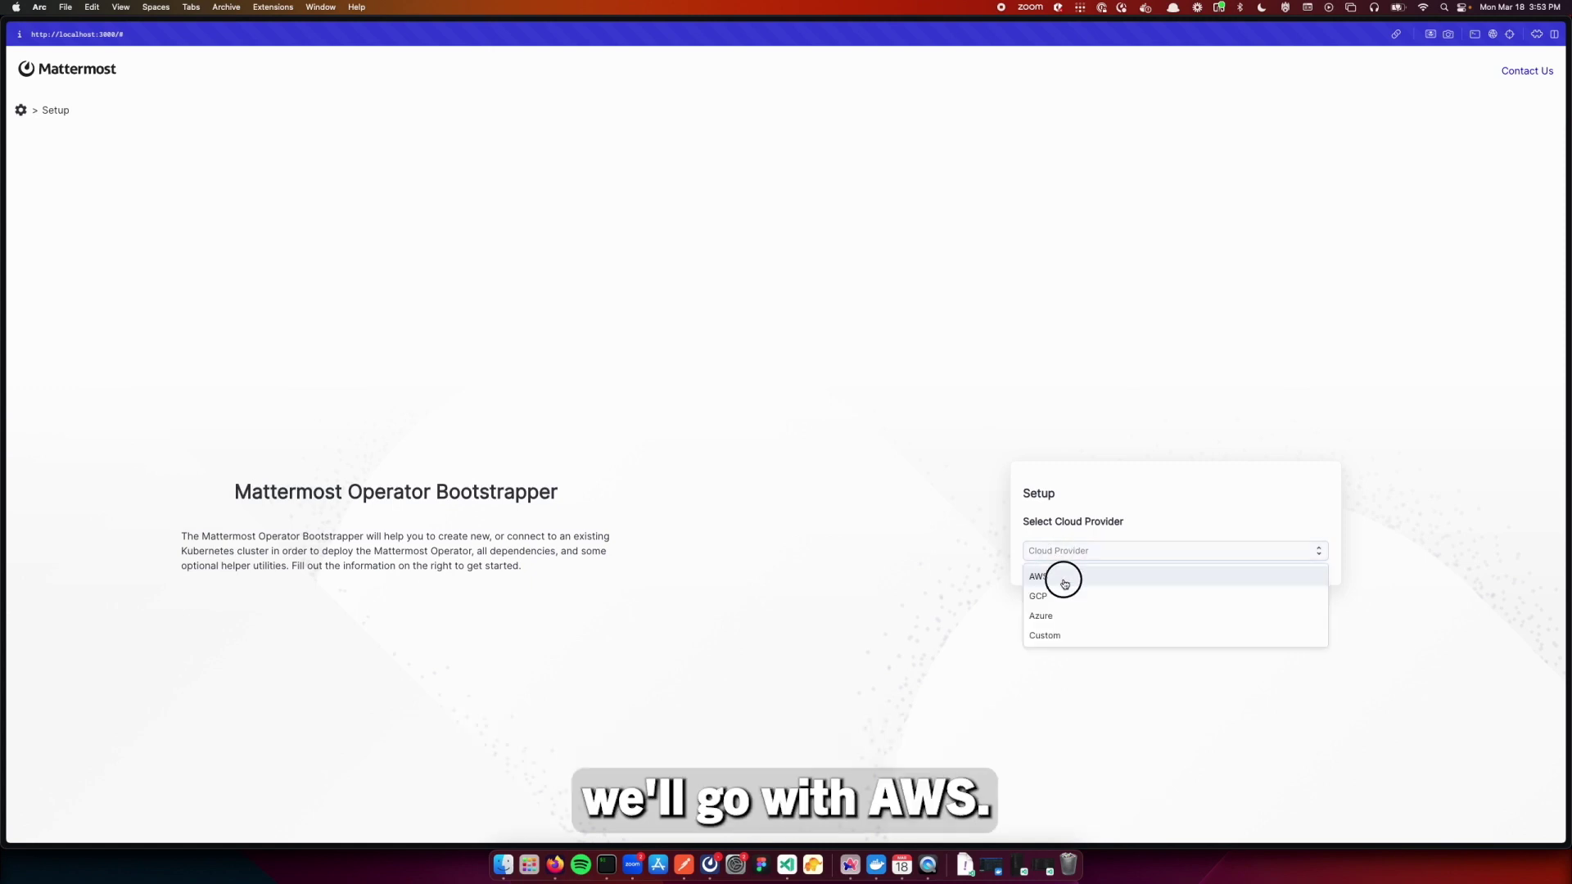
left_click(1064, 583)
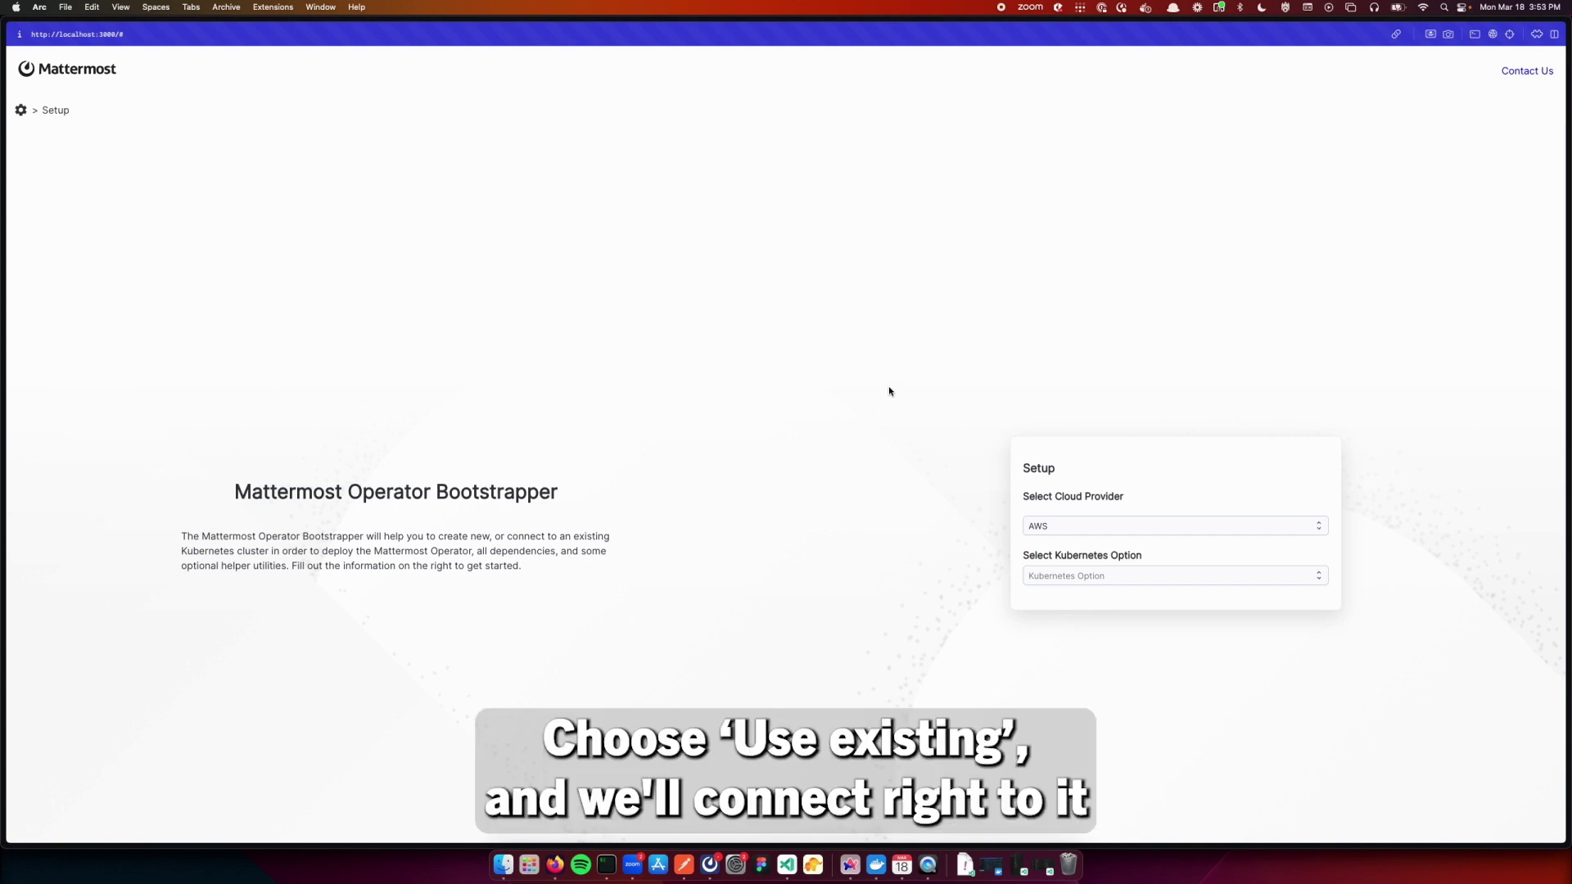
left_click(1131, 576)
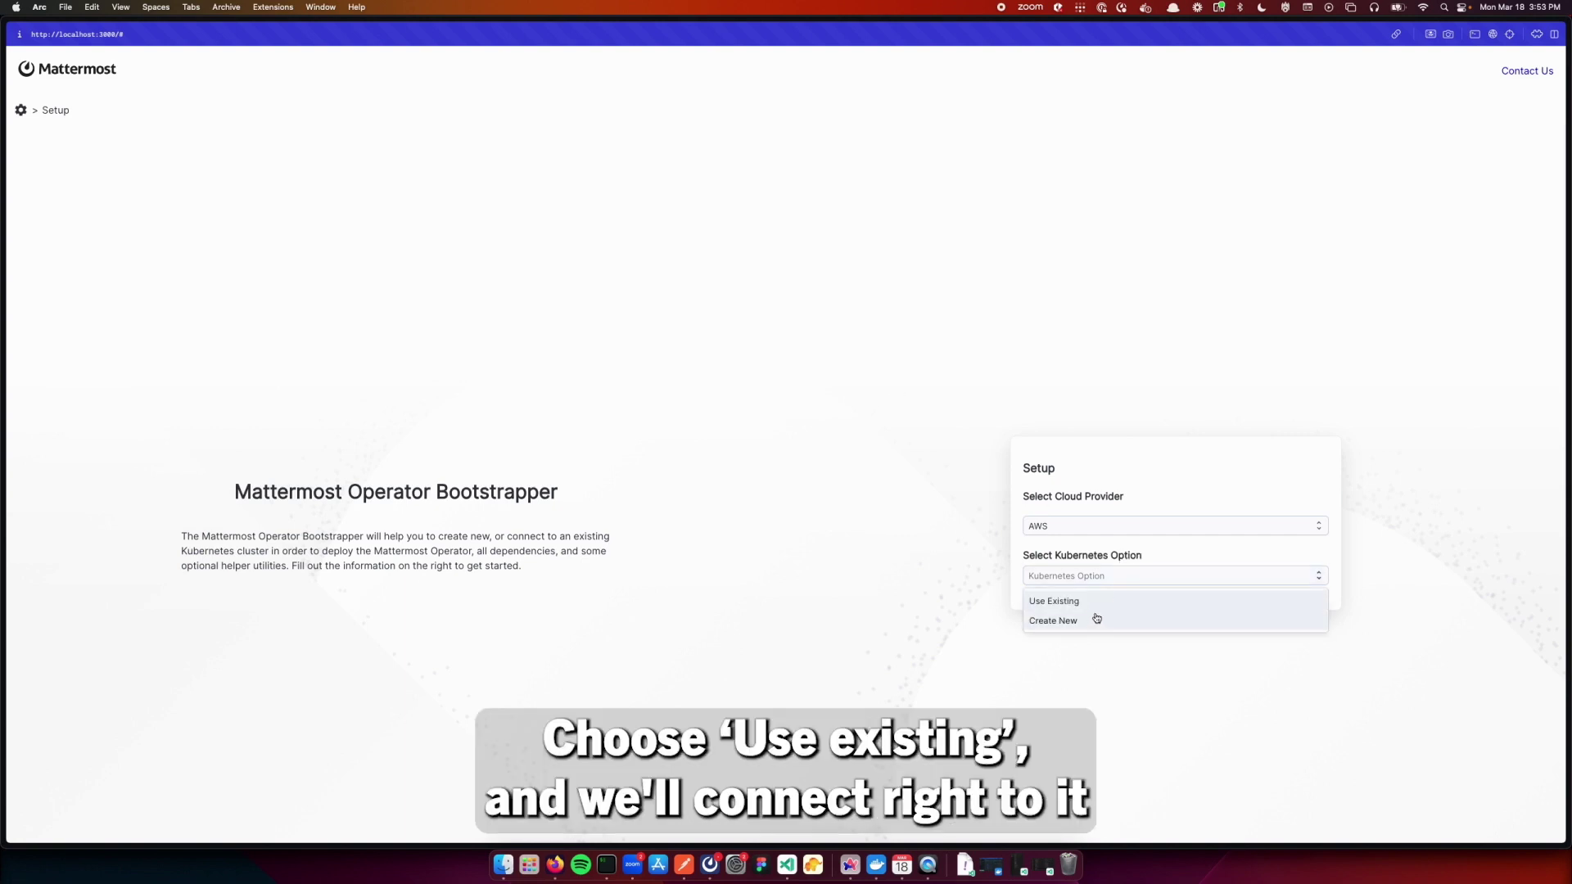
left_click(1088, 597)
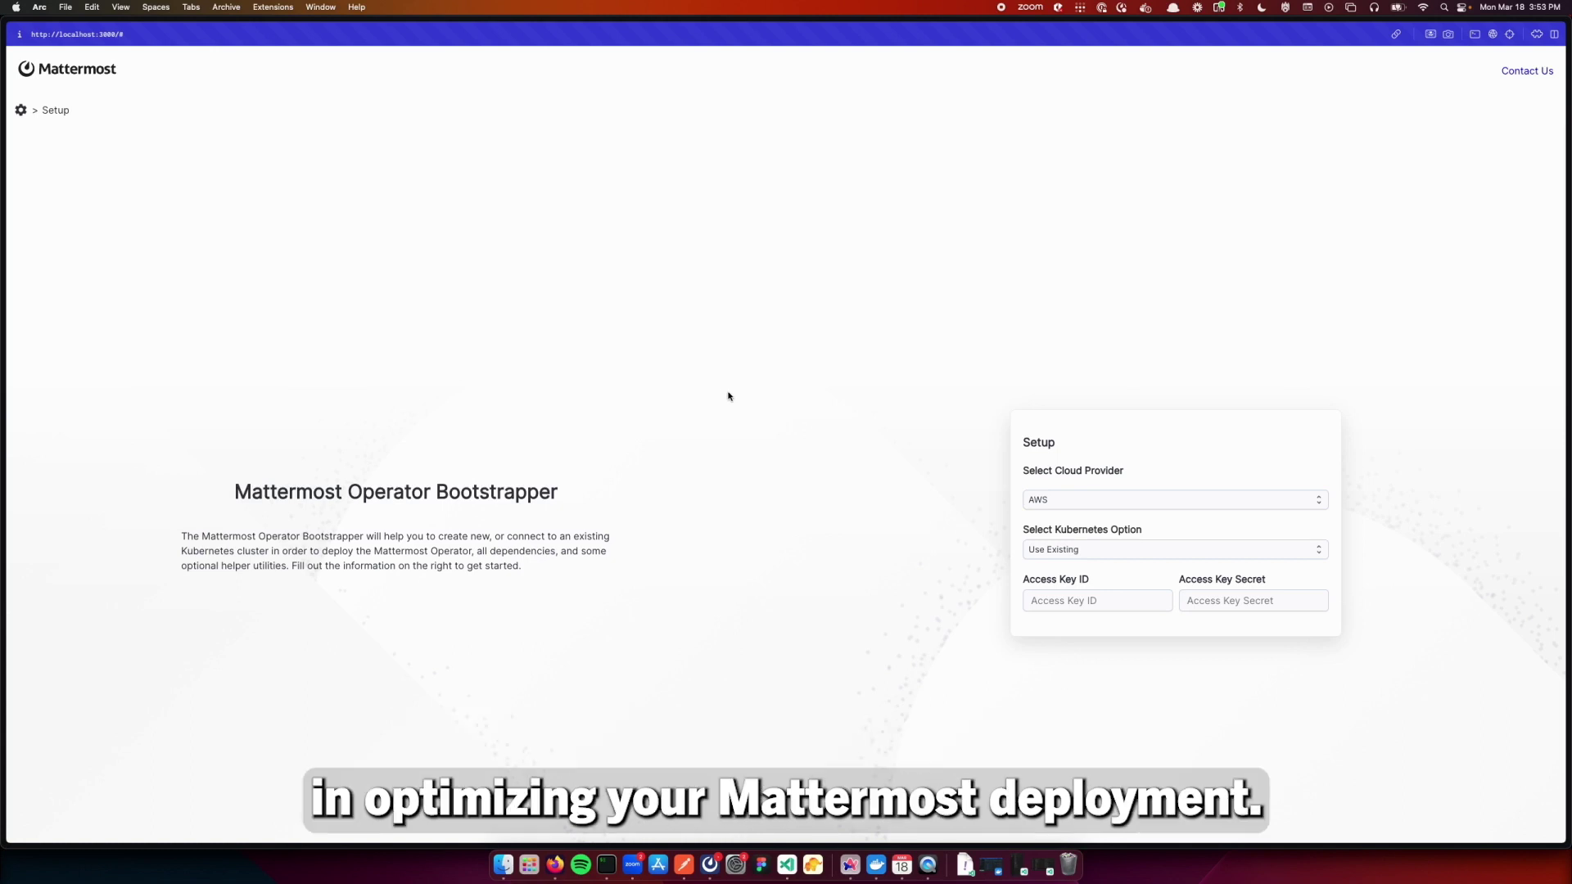
Paste the AWS Access Key ID and Secret and submit the credentials to test the connection.
key("super+Tab")
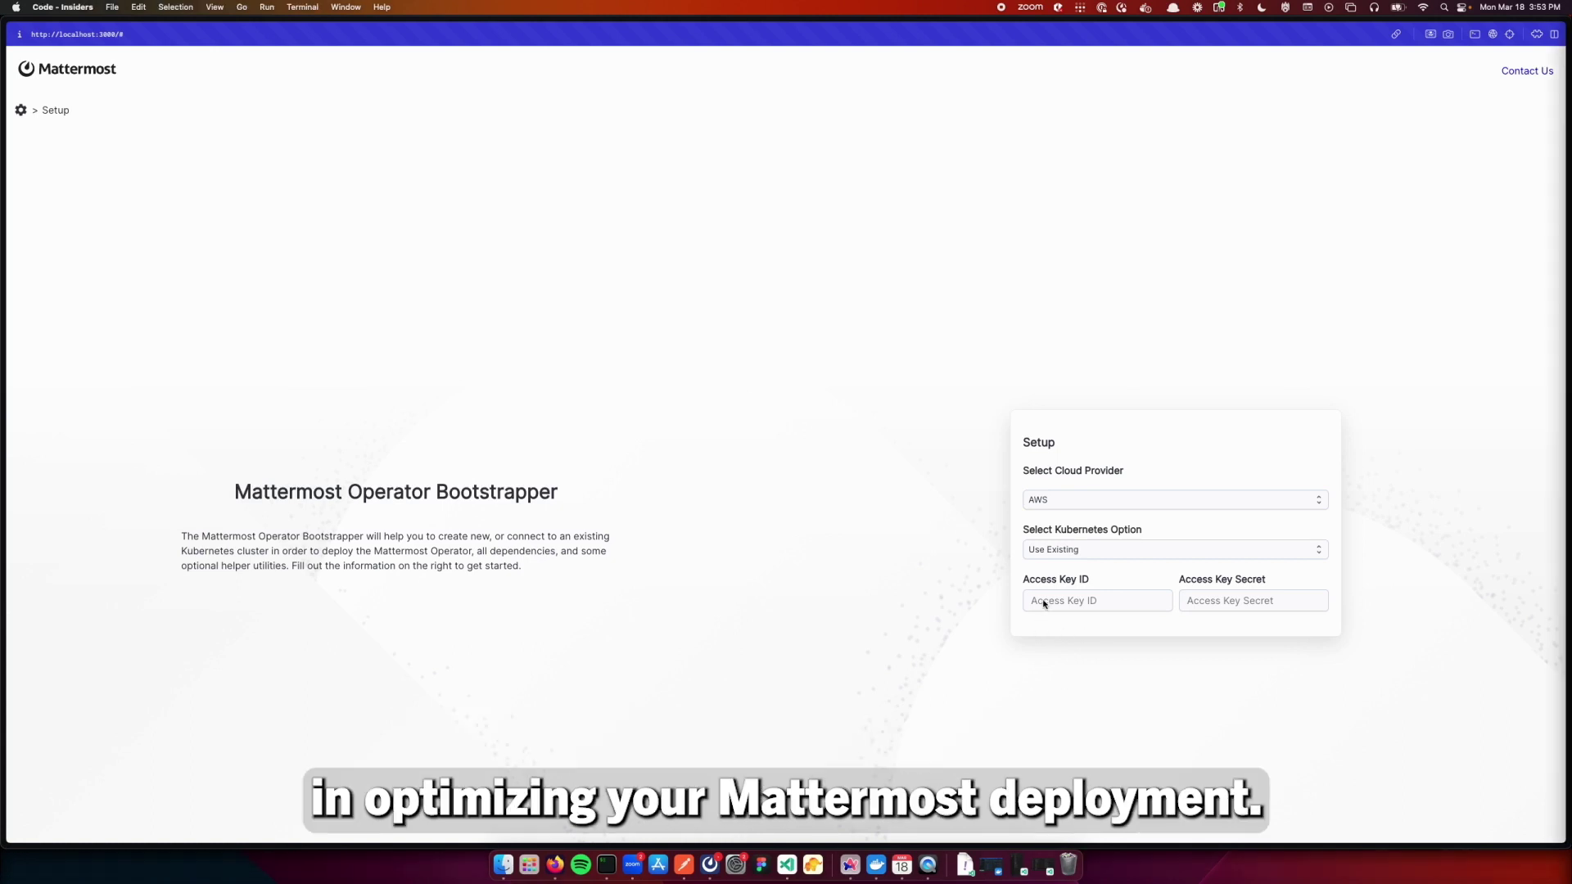
left_click(1045, 603)
key("super+v")
left_click(1203, 600)
key("super+v")
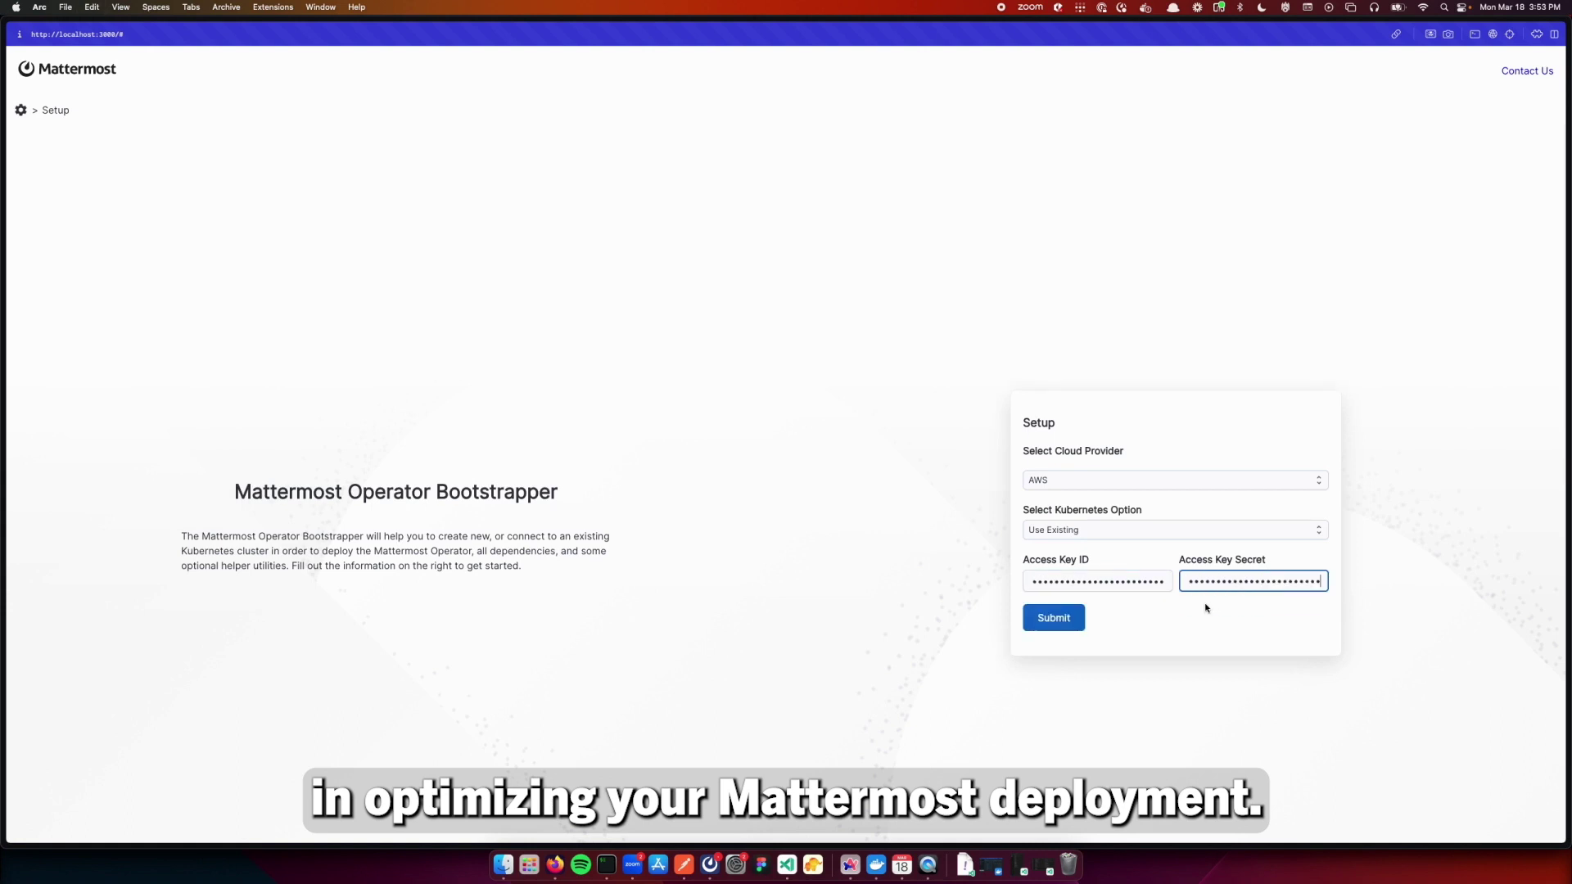
left_click(1054, 618)
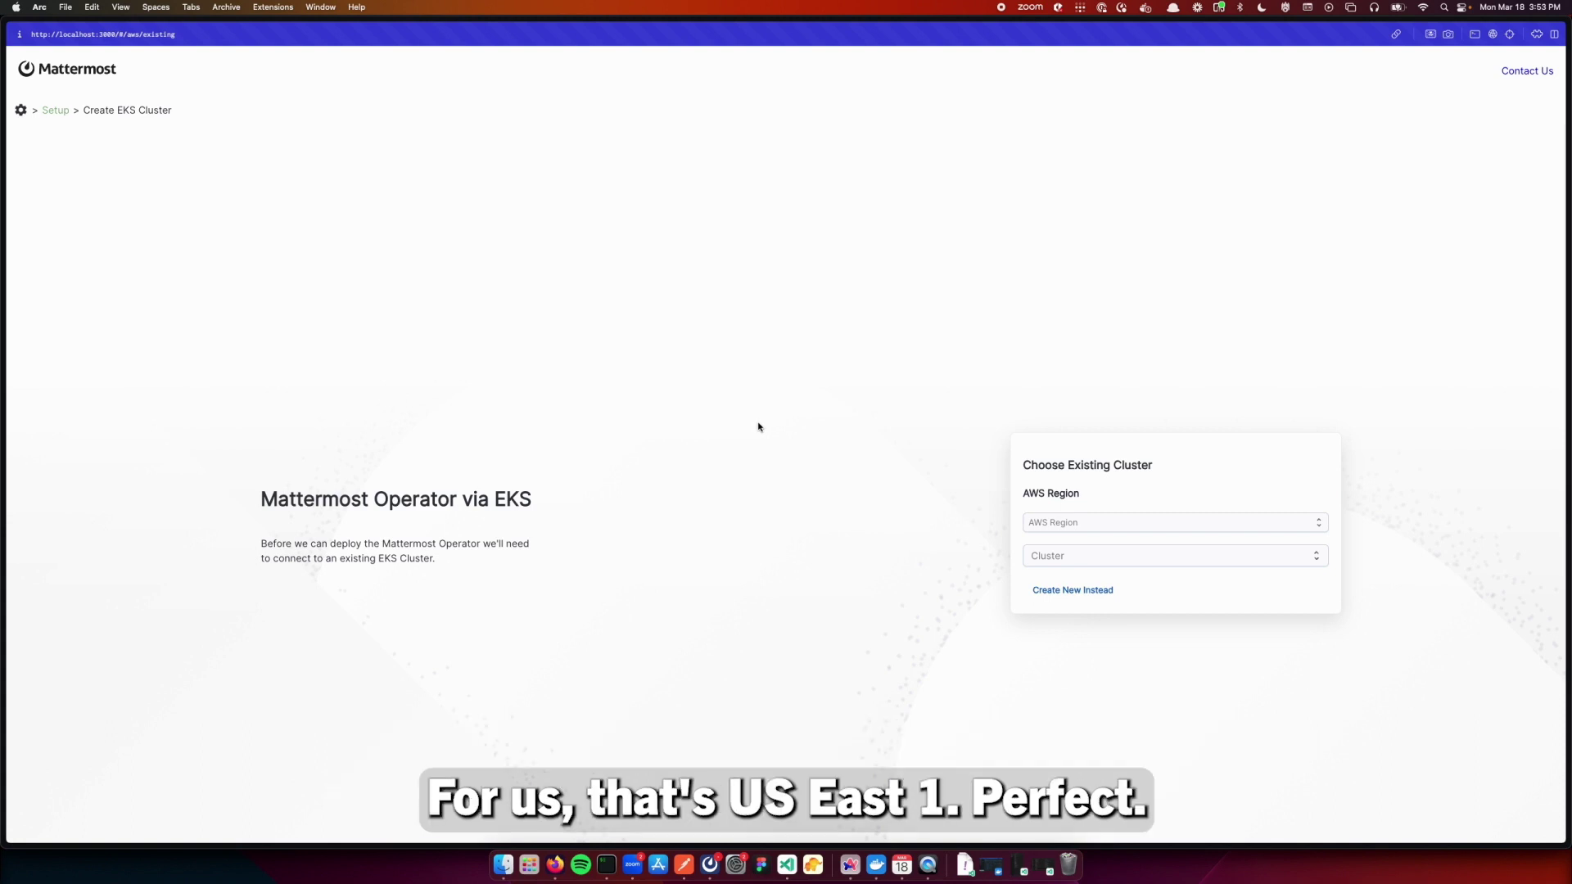
Select region us-east-1 and the nickdemo cluster, then continue to its cluster summary.
left_click(1123, 523)
left_click(1075, 193)
left_click(1176, 555)
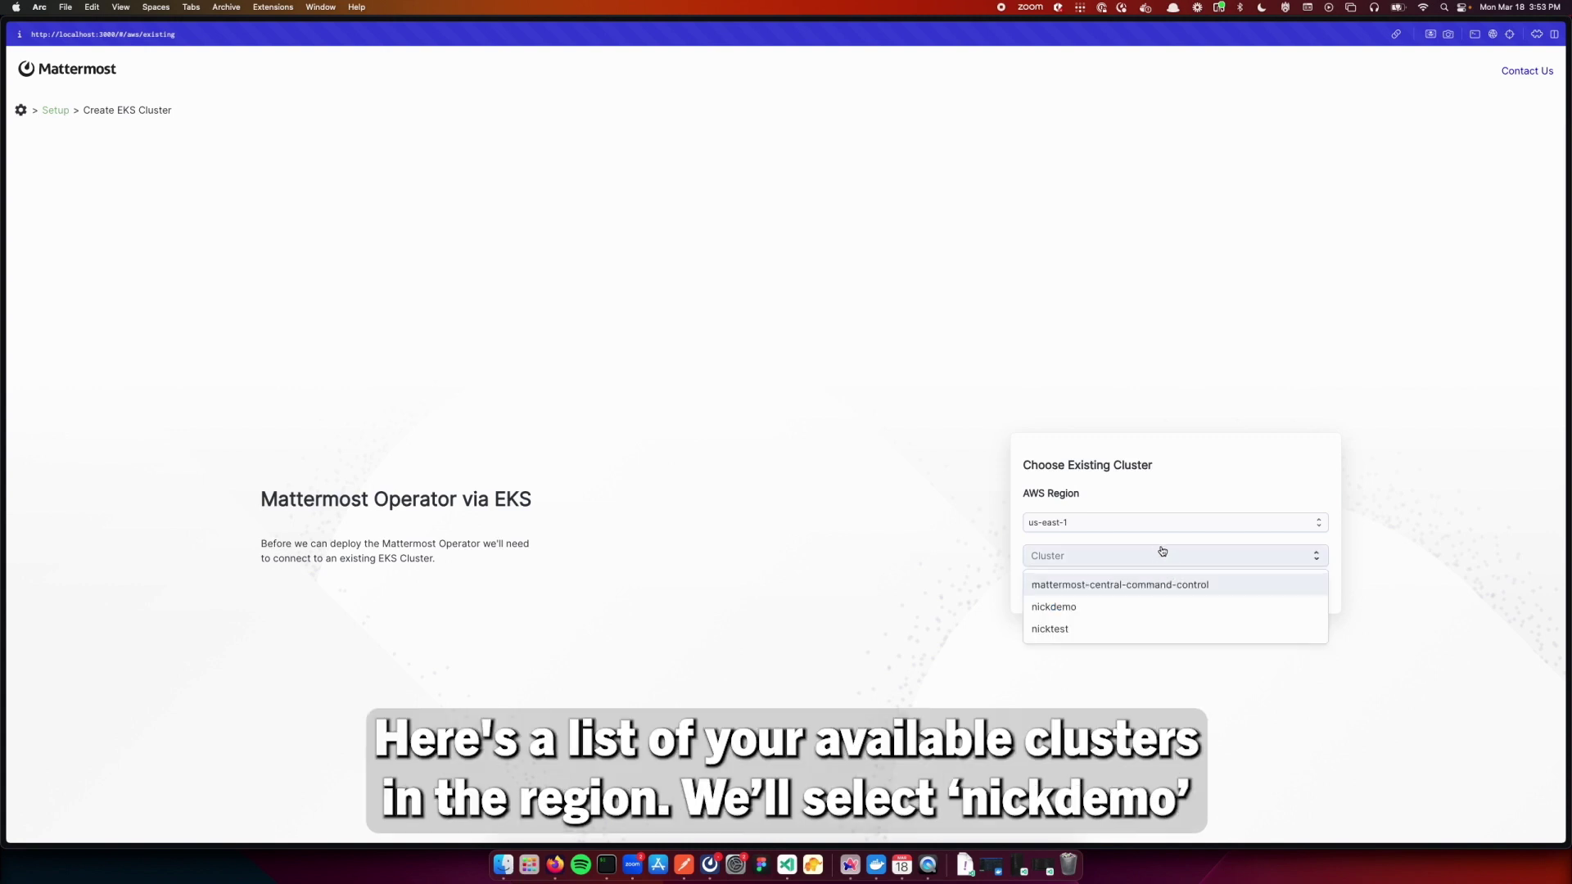
left_click(1109, 608)
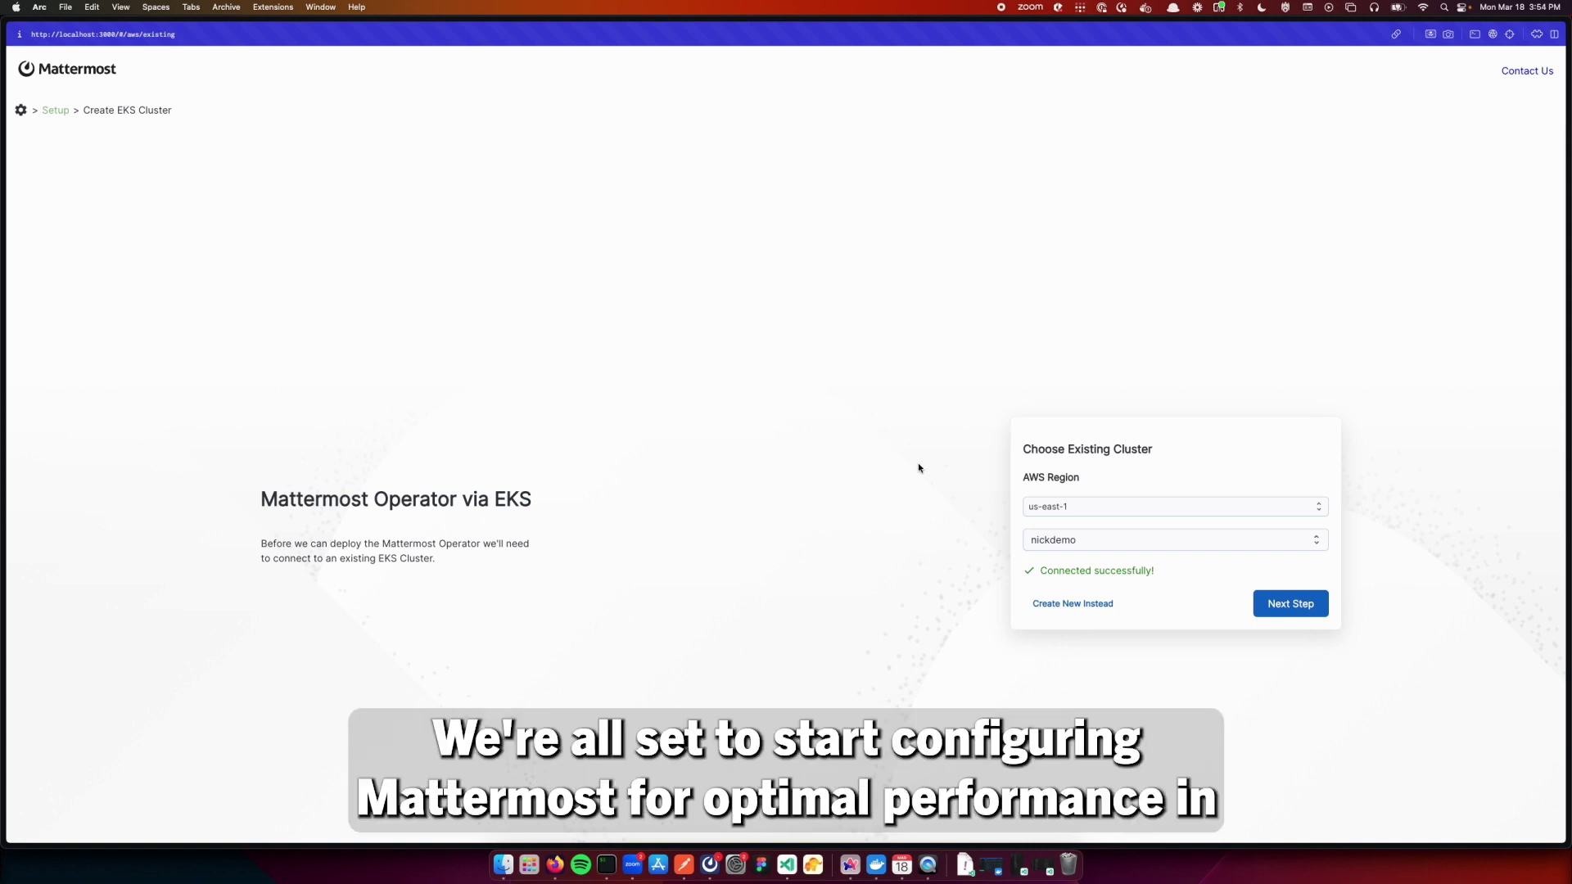
left_click(1290, 604)
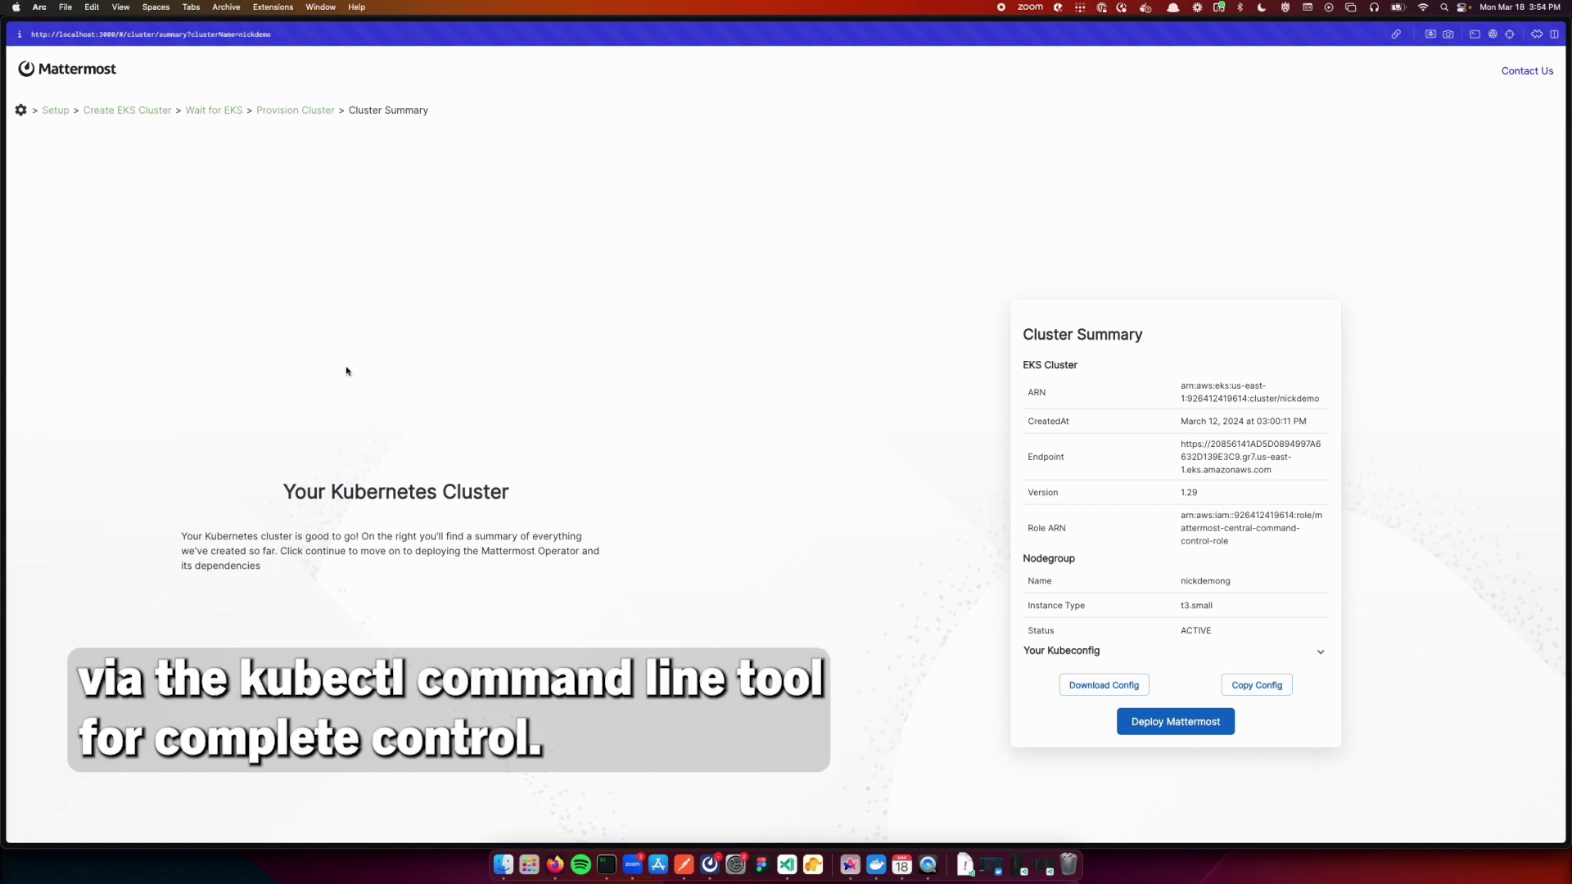
Download the nickdemo kubeconfig file and copy the config from Cluster Summary.
left_click(1110, 691)
left_click(1234, 690)
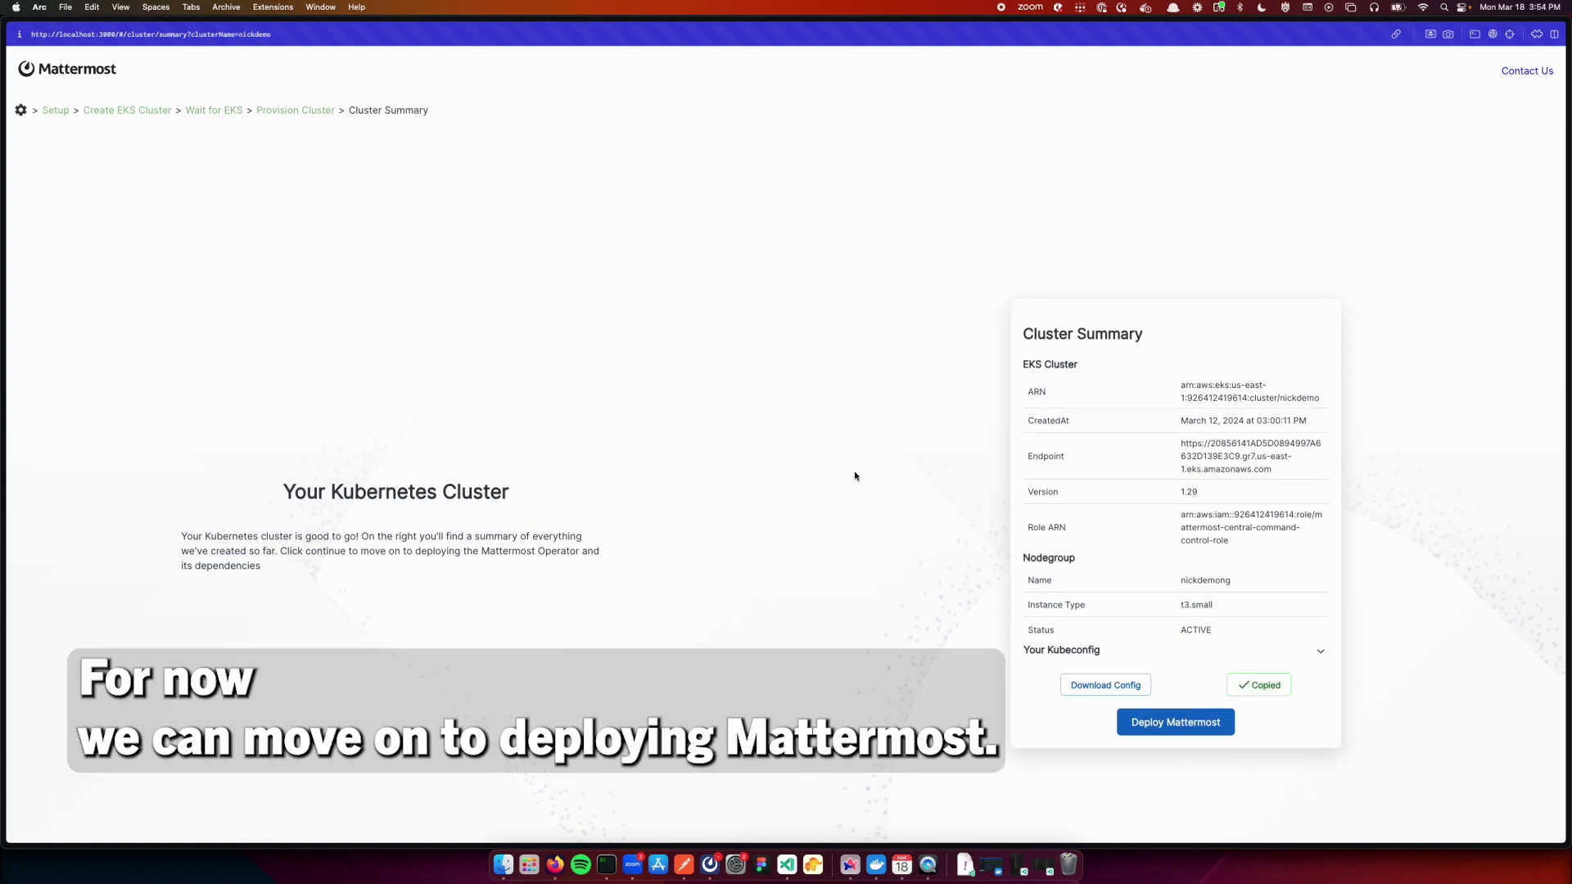
Deploy Mattermost Operator with Nginx Operator and CloudNative PG, then start creating a workspace.
left_click(1176, 725)
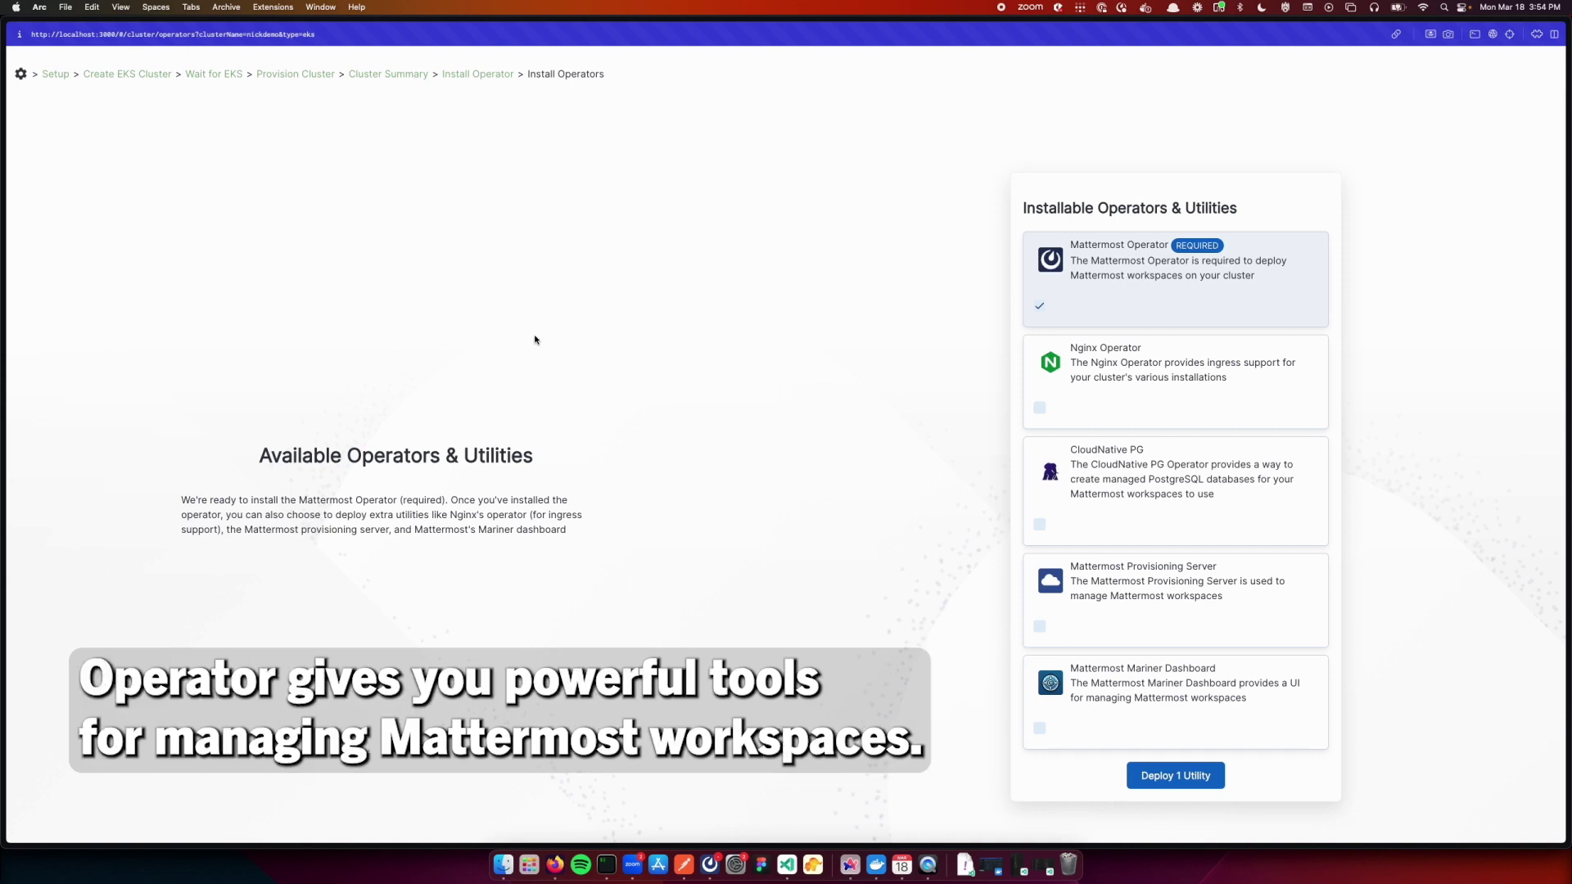
left_click(1102, 383)
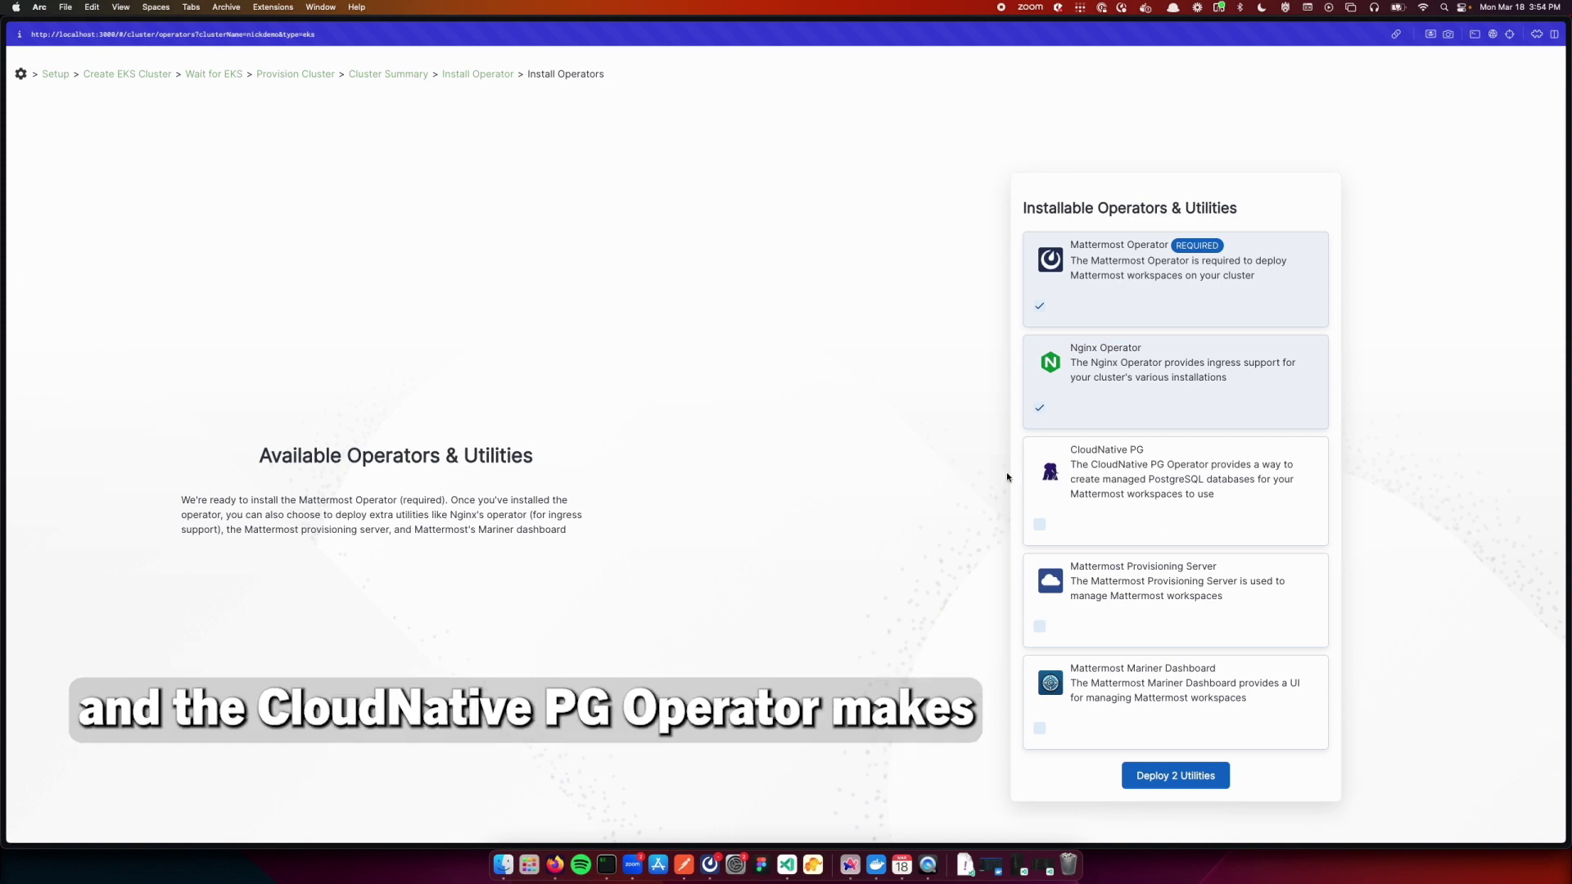
left_click(1093, 479)
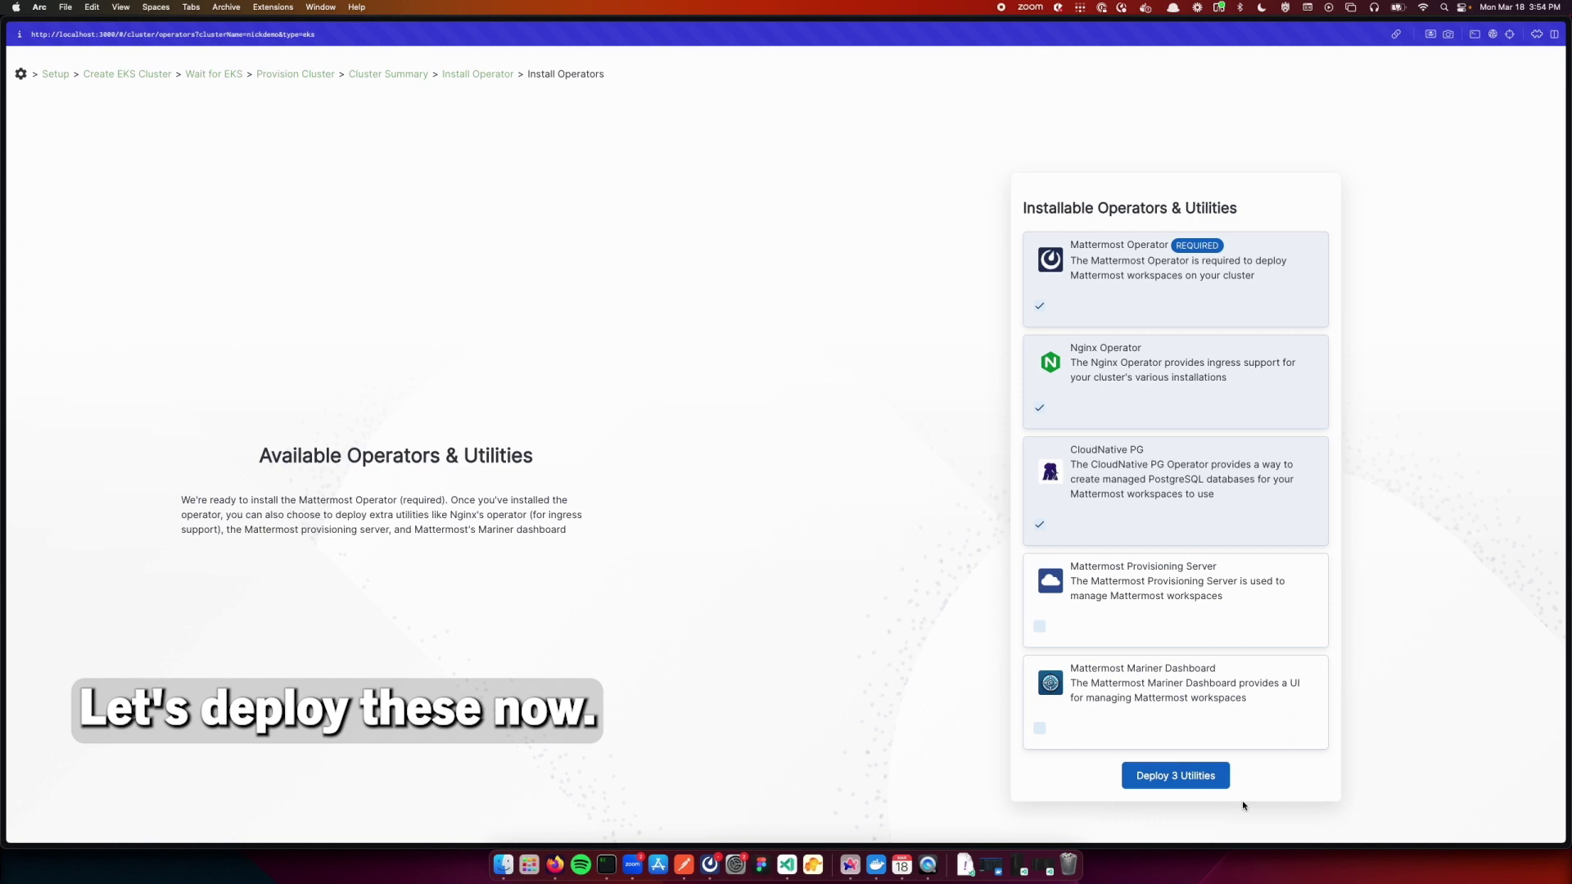
left_click(1191, 777)
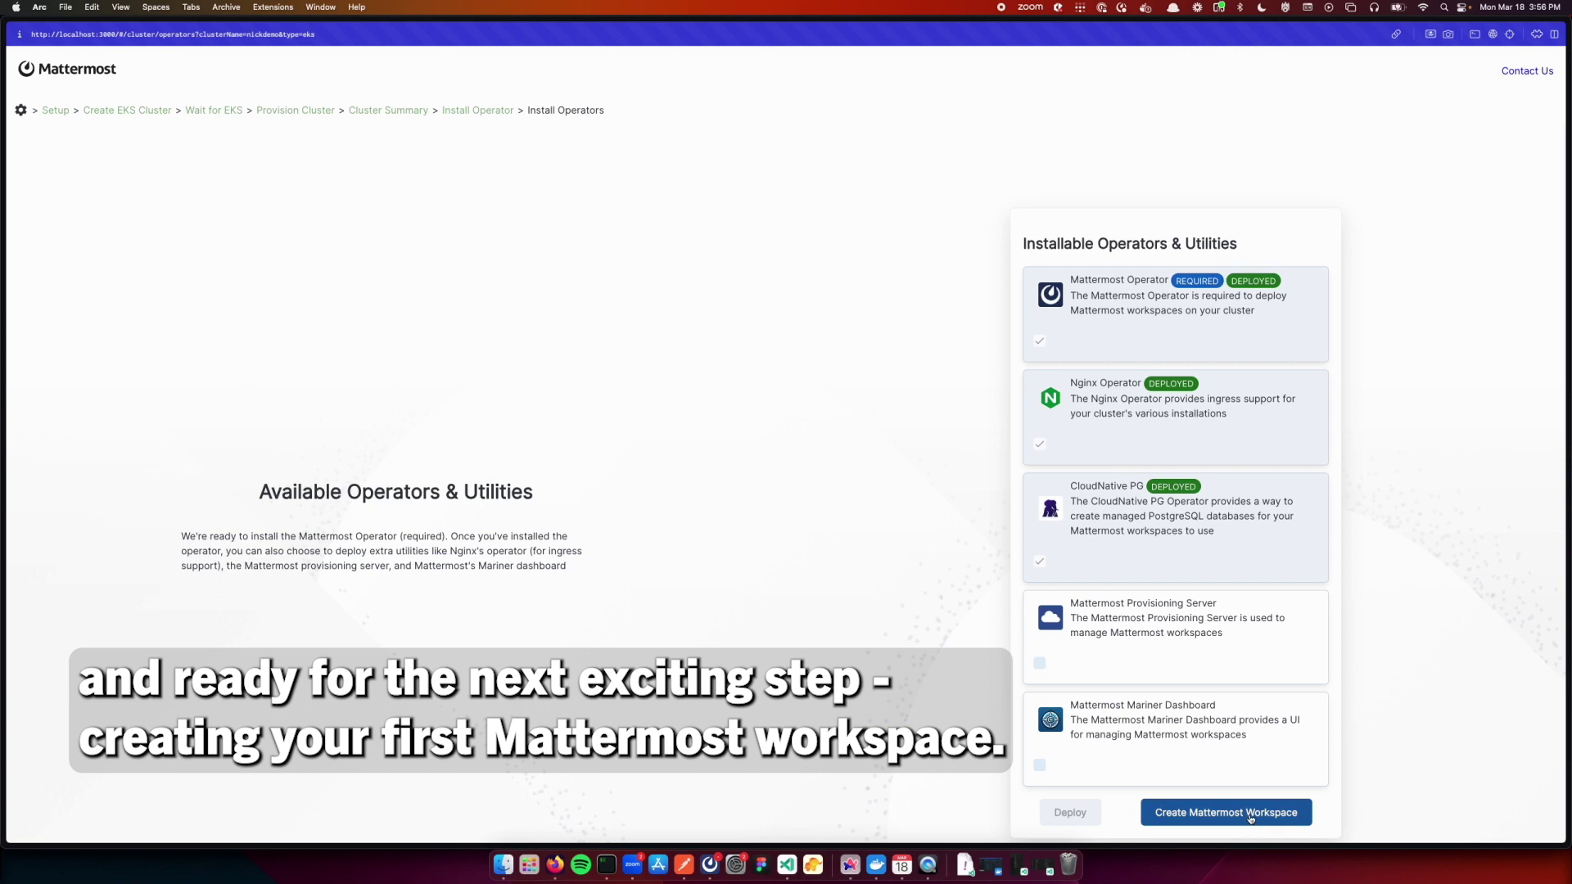
left_click(1250, 818)
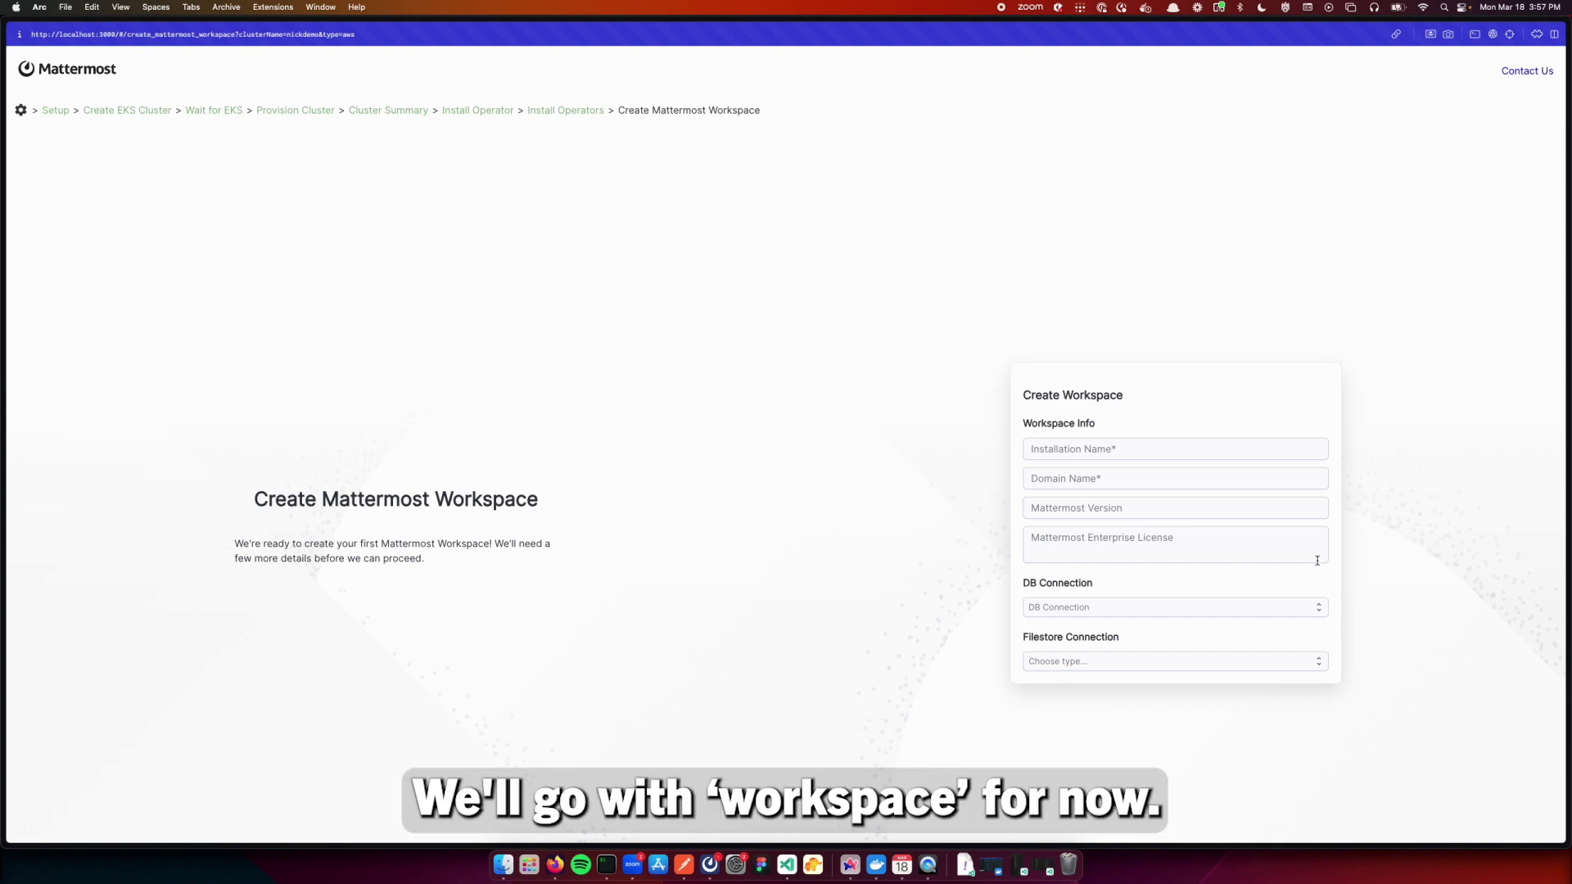
Enter name workspace, domain workspace.dev.cloud.mattermost.com and version 7.5.1, leaving the license empty.
left_click(1129, 453)
type("worksp")
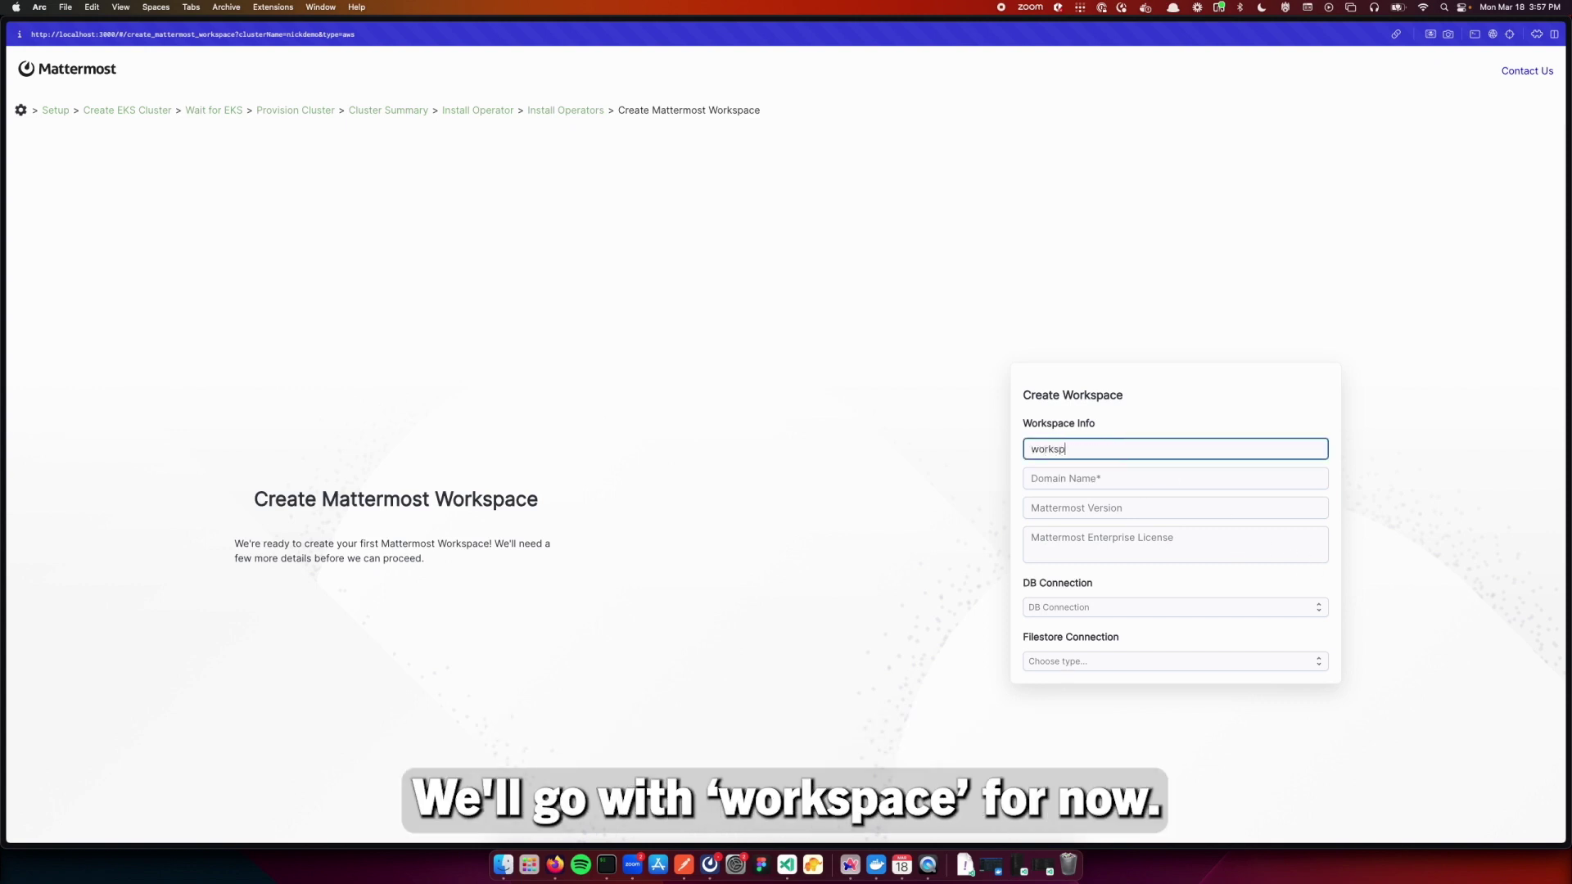
type("ace")
key("Tab")
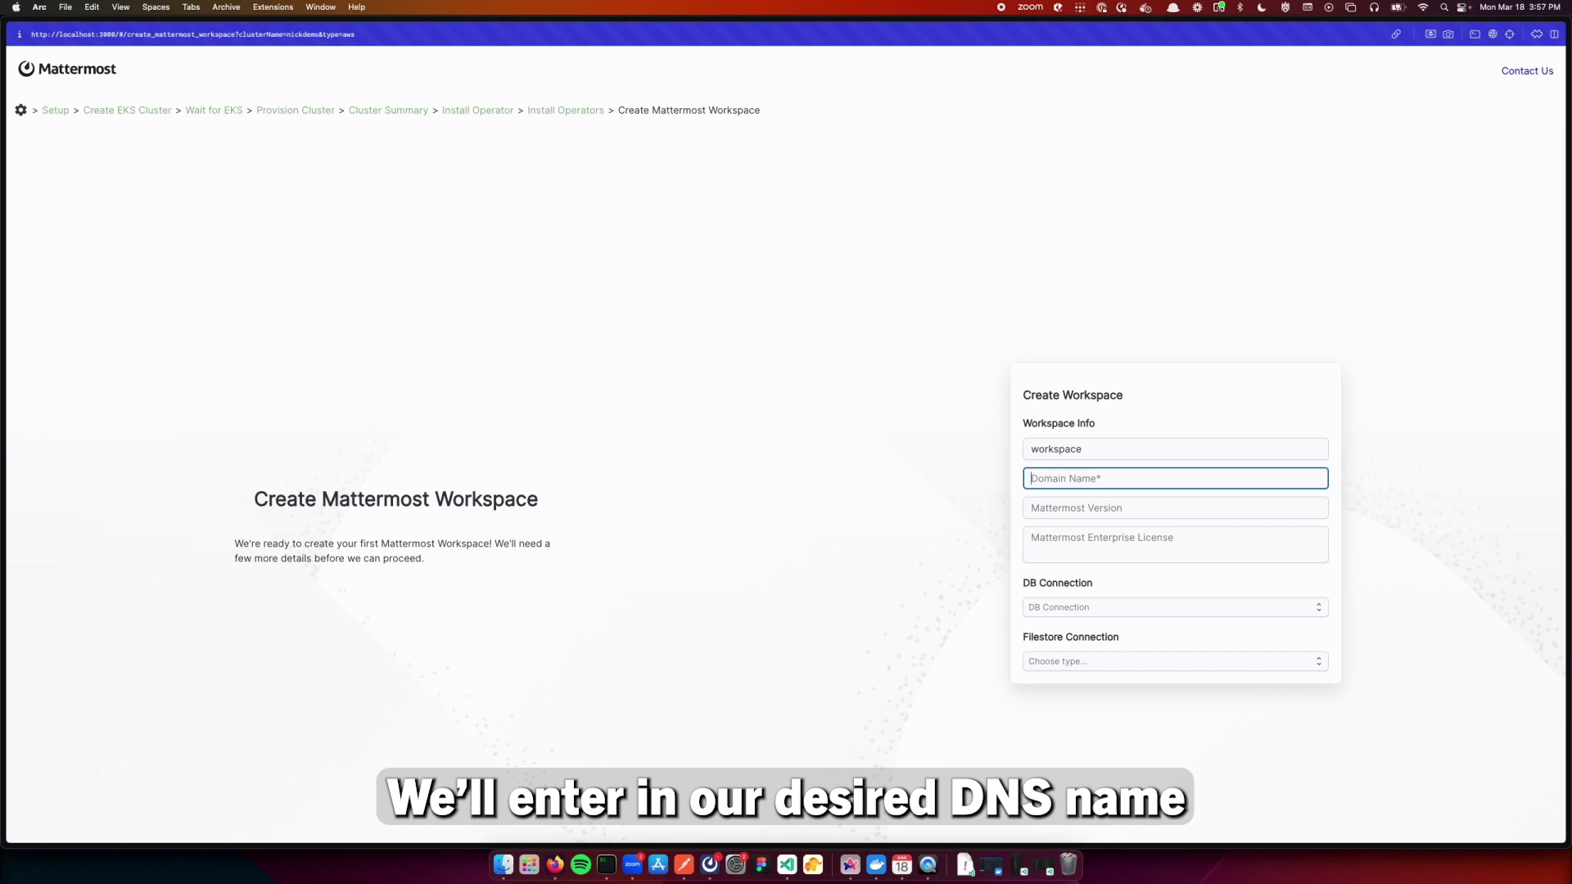
type("w")
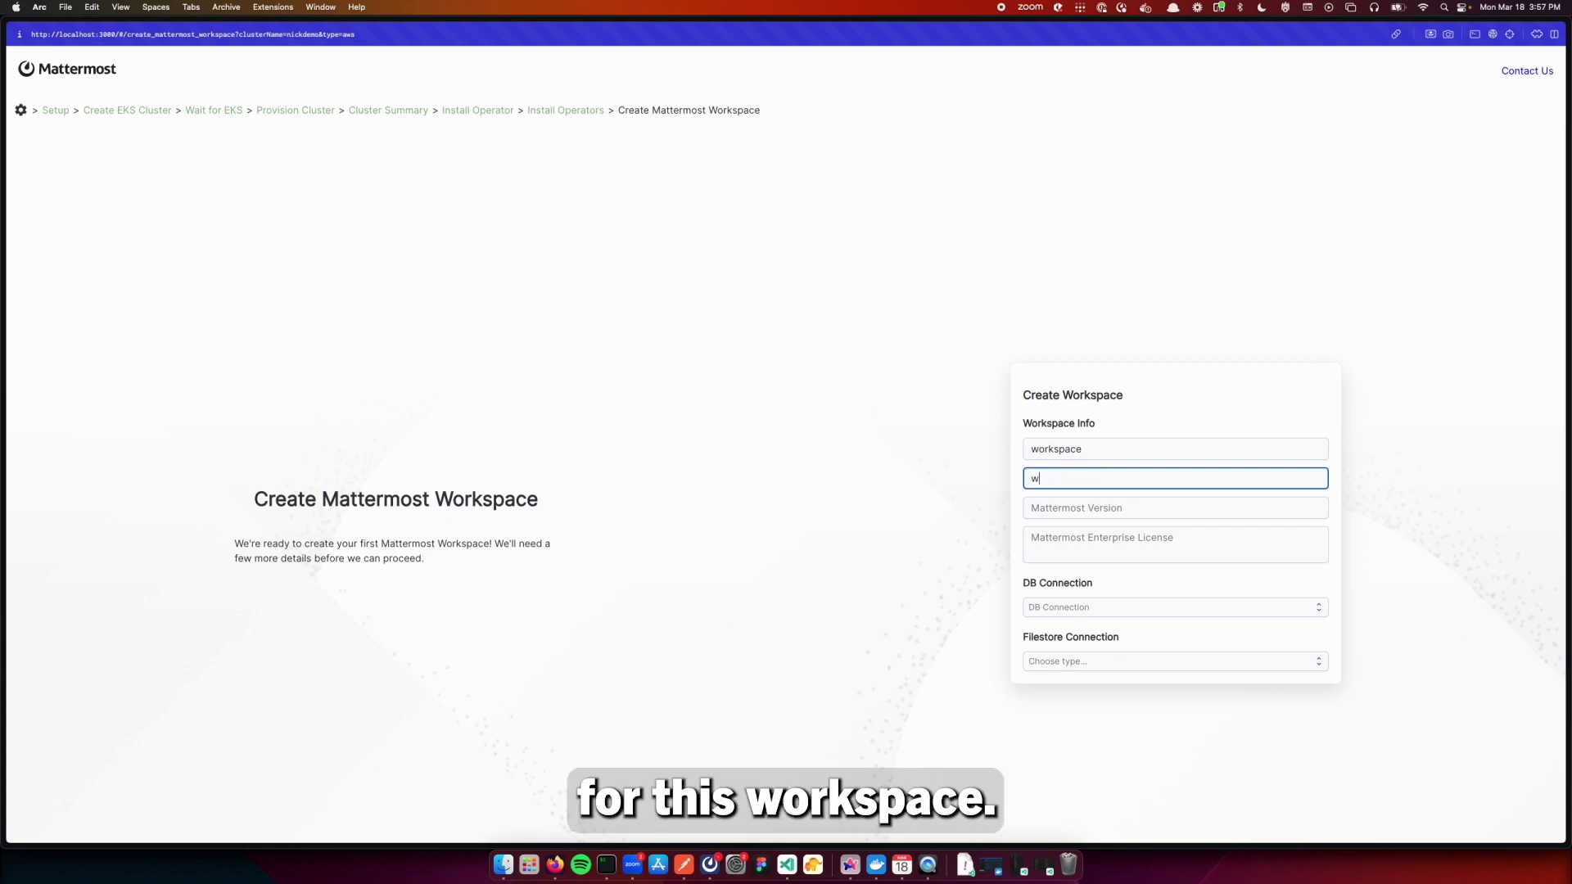
type("orkspace.dev.cloud.matt")
type("ermost.com")
key("Tab")
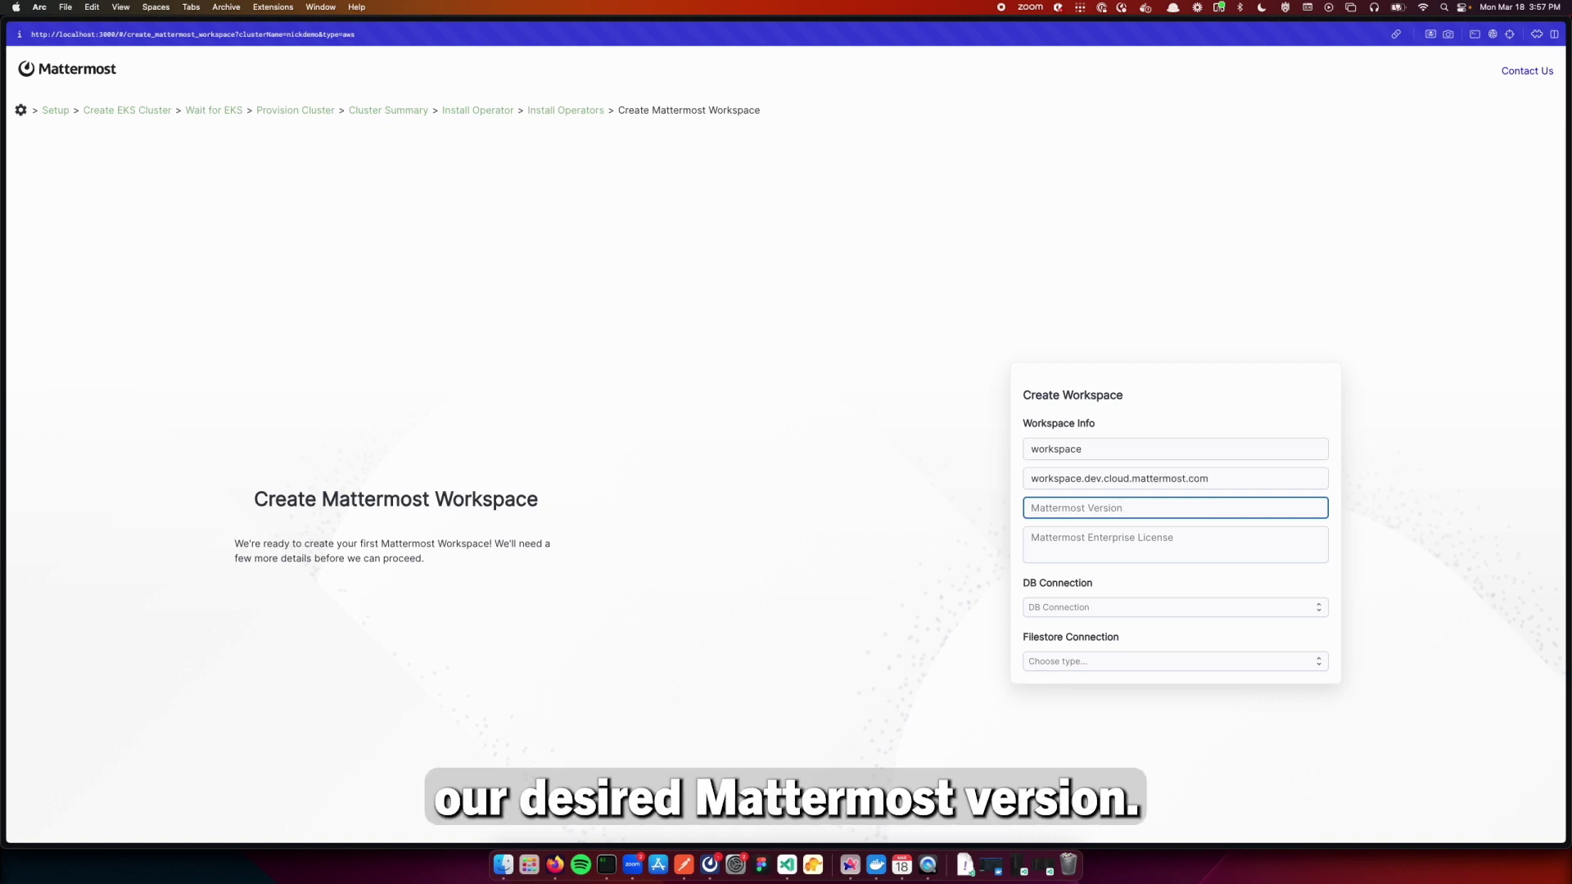
type("7.5.1")
key("Tab")
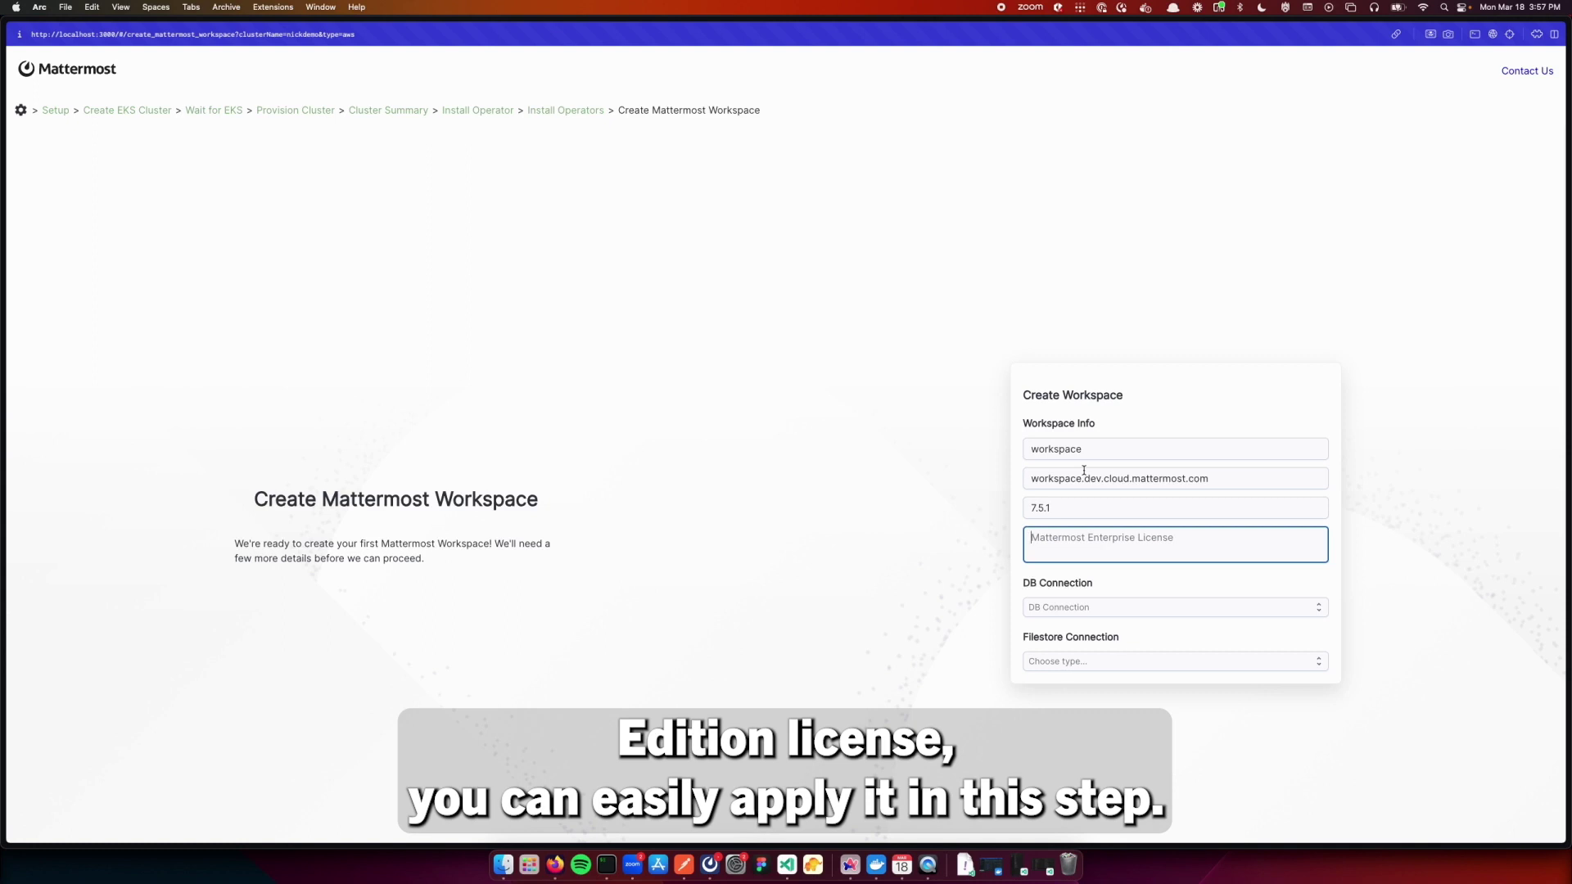
left_click(871, 619)
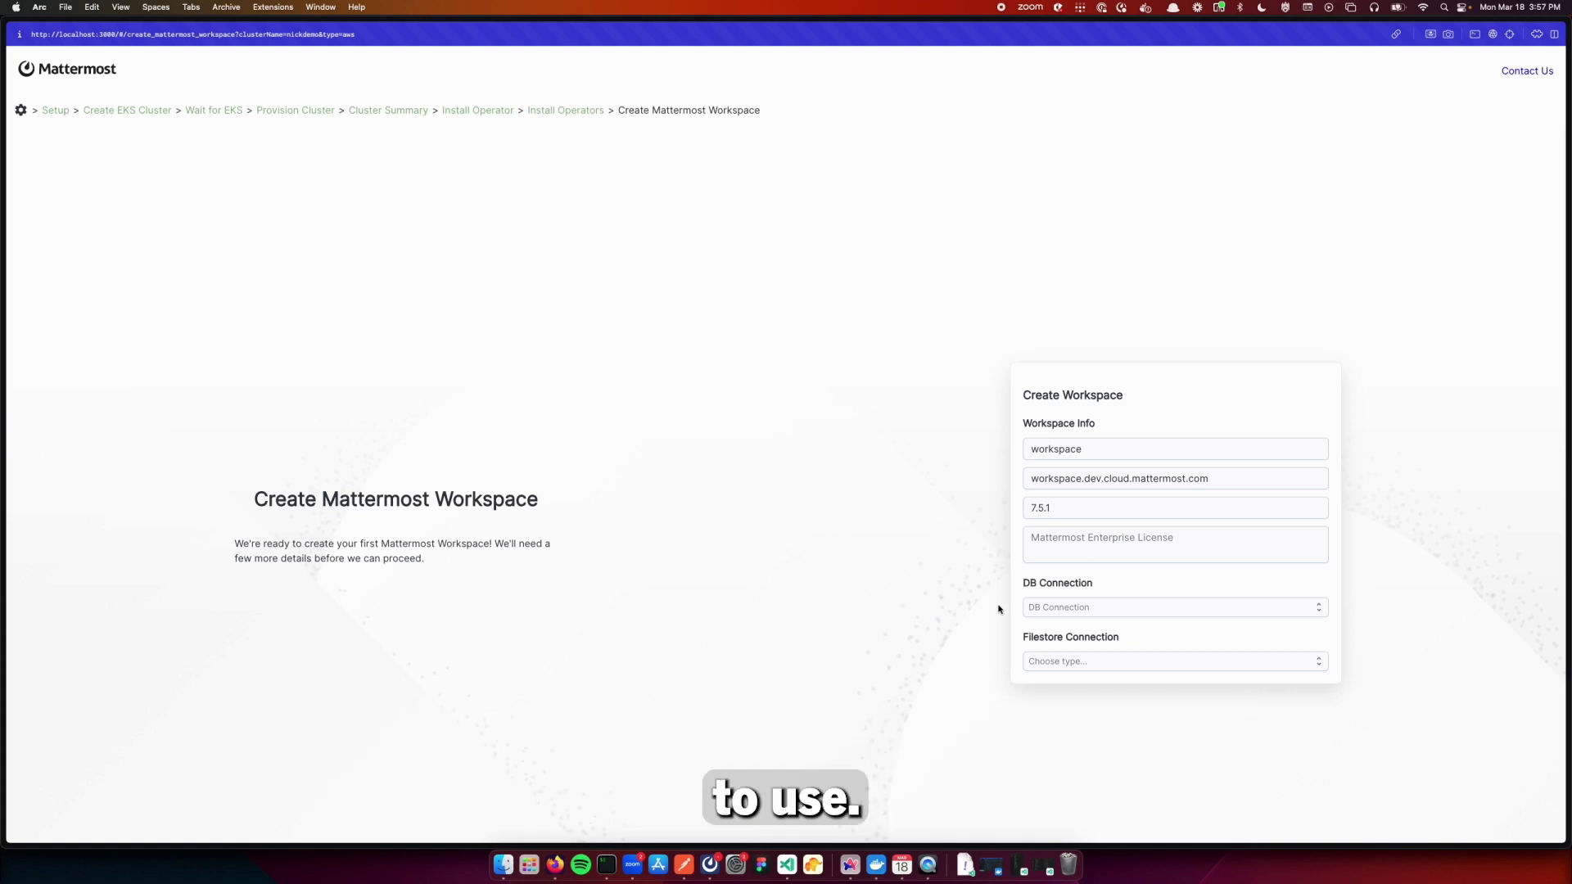
Set DB and Filestore Connection to Create For Me and submit the workspace for creation.
left_click(1045, 607)
left_click(1052, 629)
left_click(1058, 661)
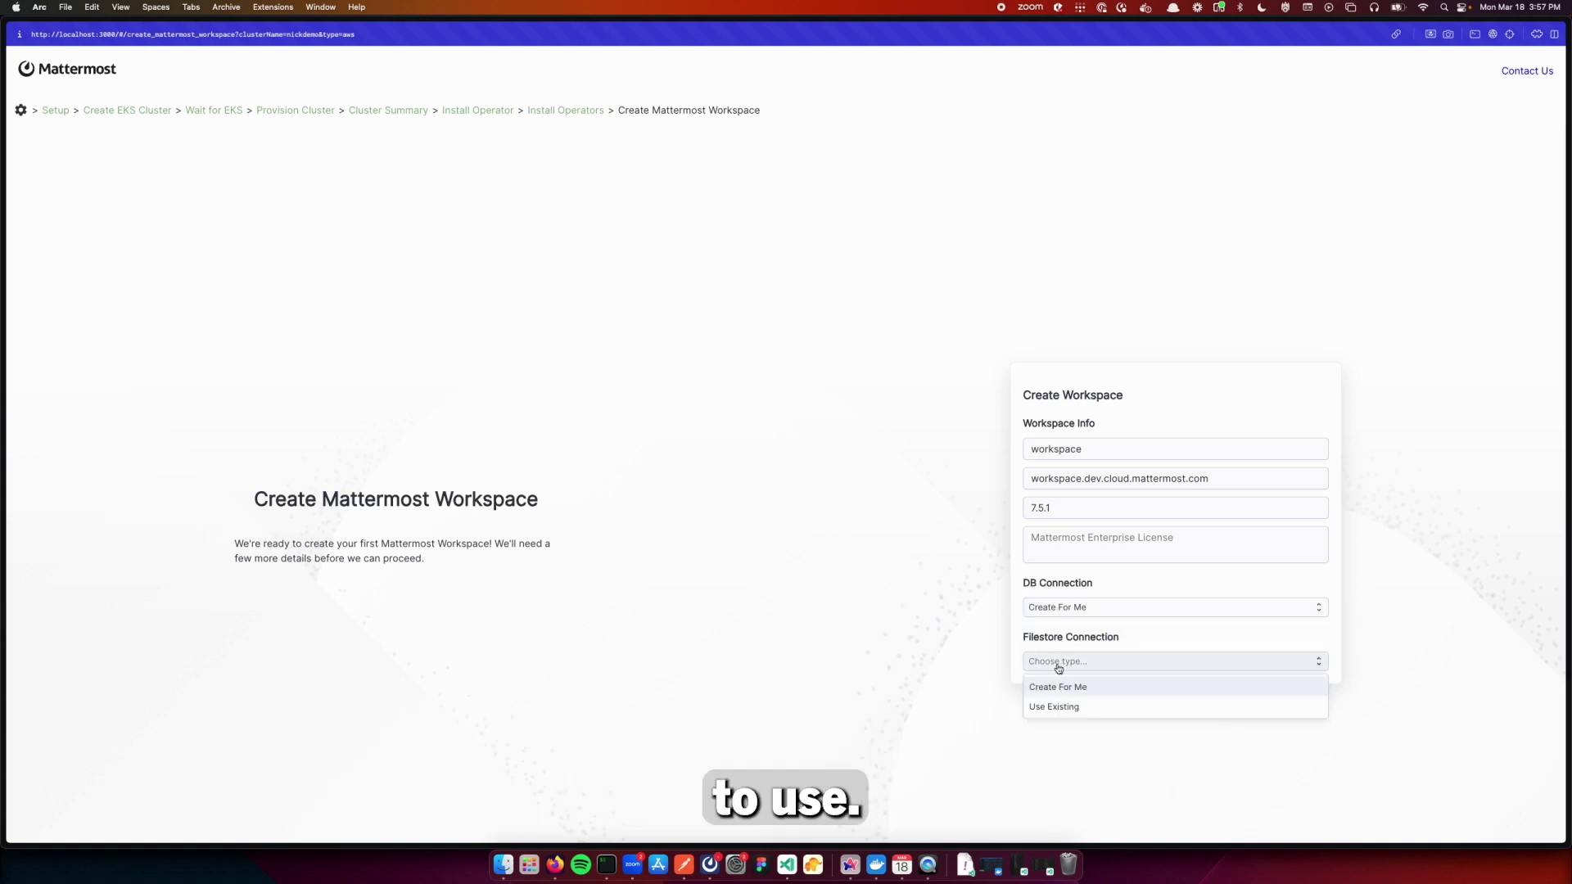
left_click(1054, 683)
scroll(886, 601, "down", 1)
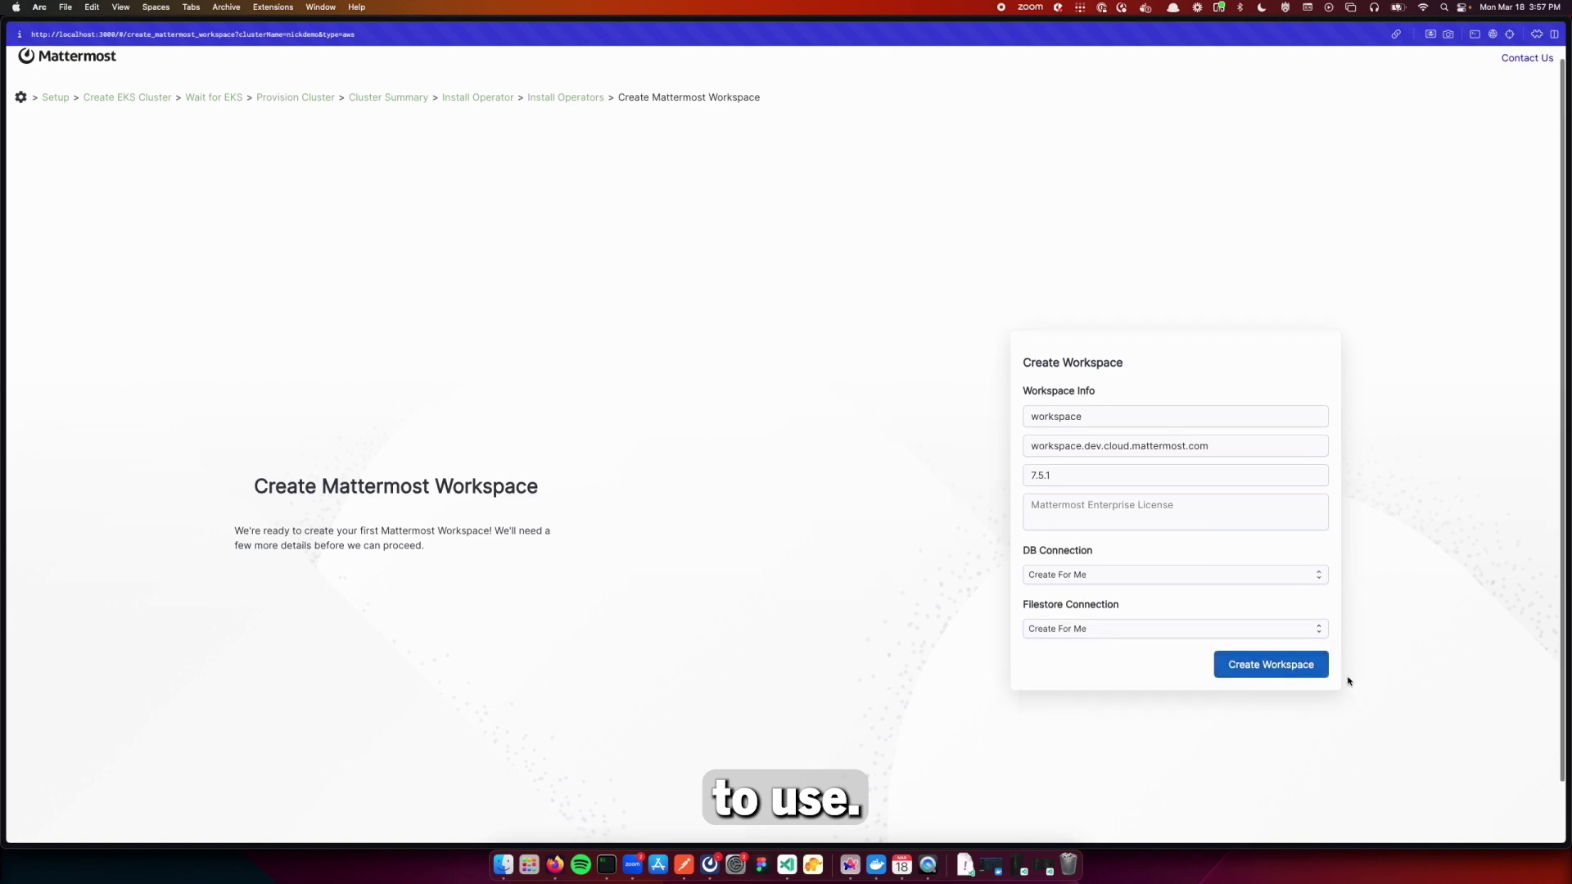
left_click(1311, 676)
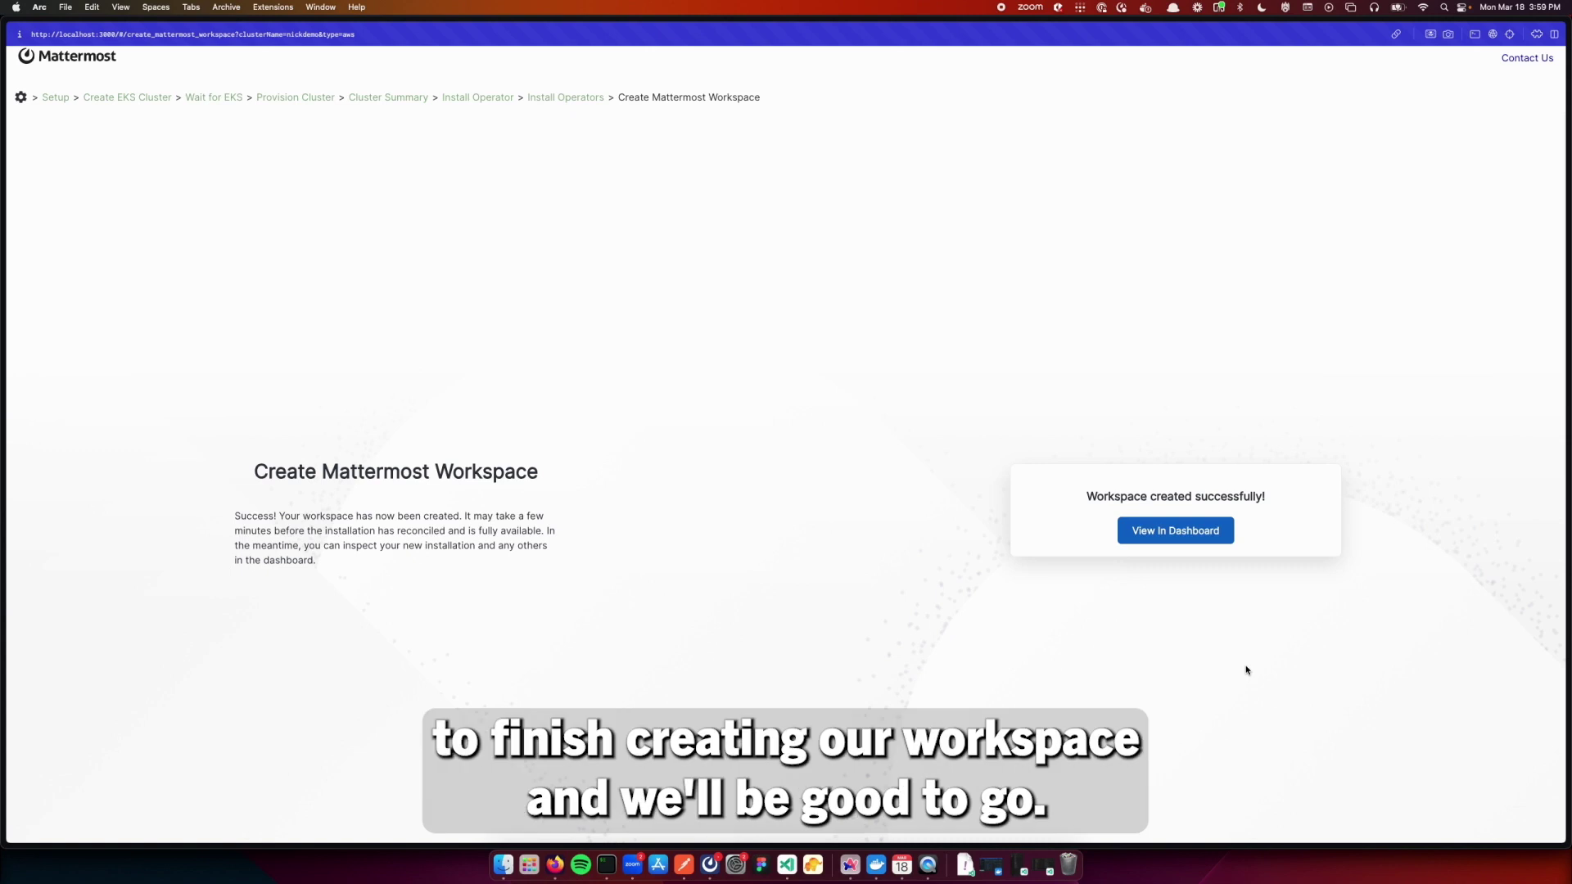
View the new mm-installation-workspace on version 7.5.1 in the dashboard.
left_click(1184, 536)
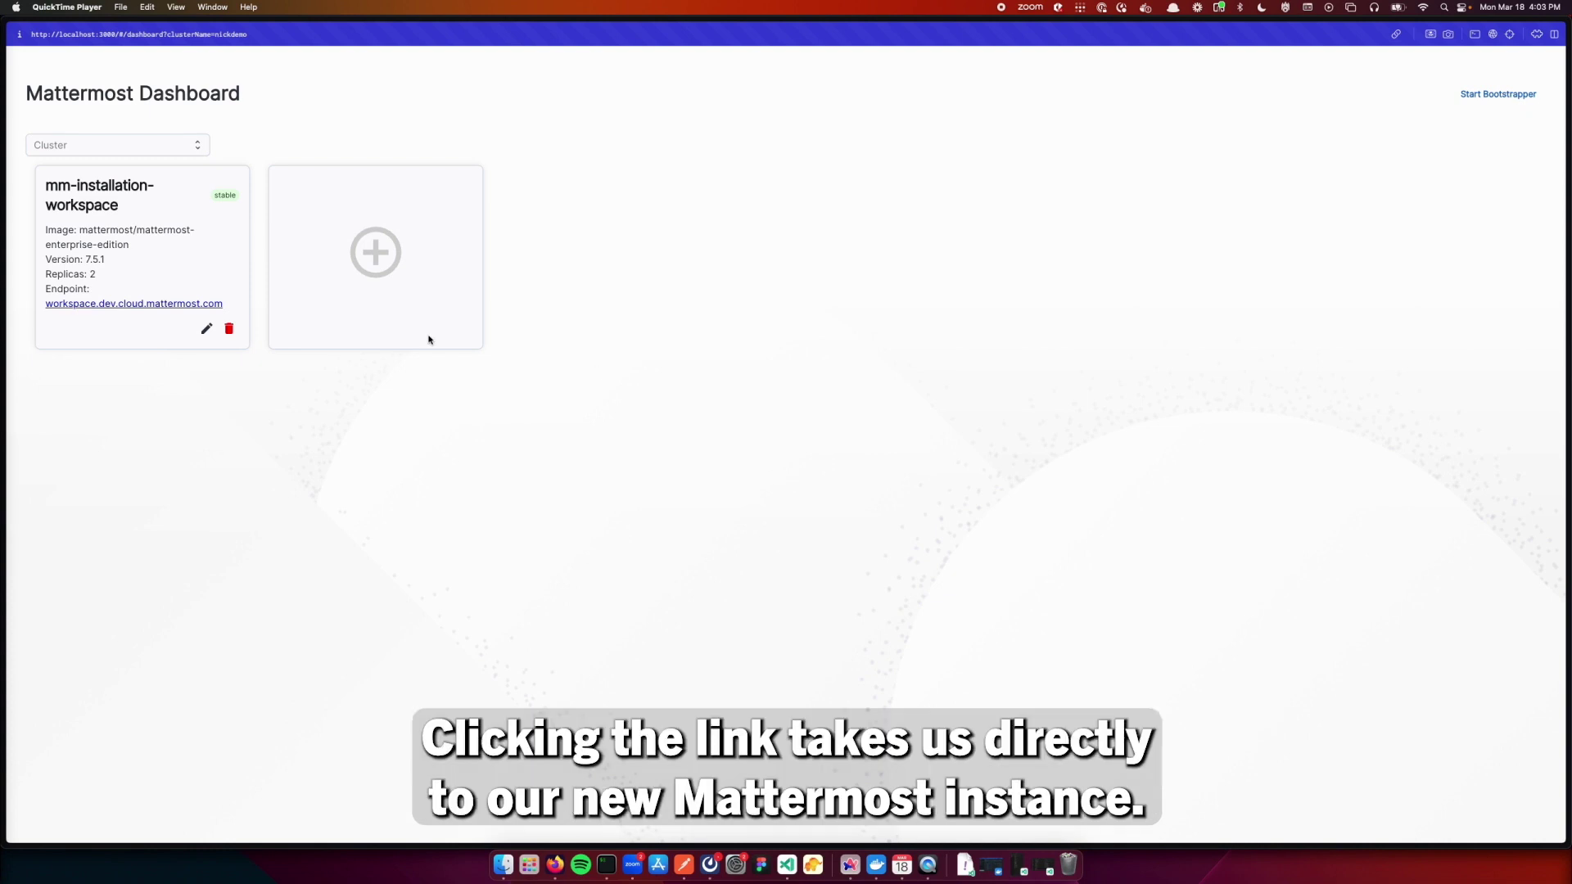
Open the workspace endpoint and fill the admin email, username and password on Create your account.
left_click(193, 304)
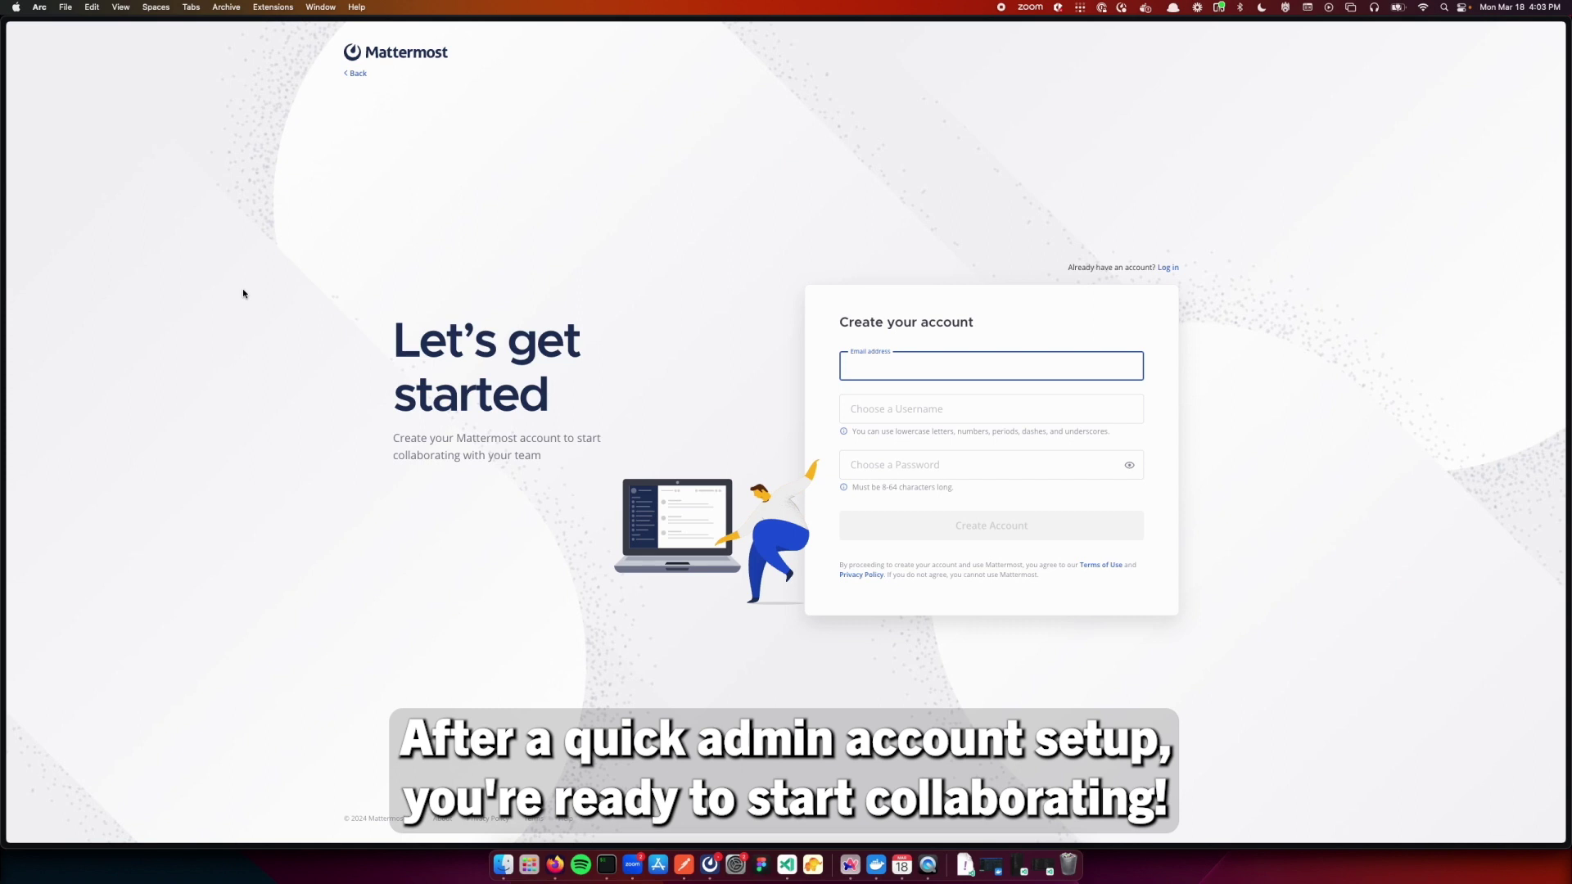
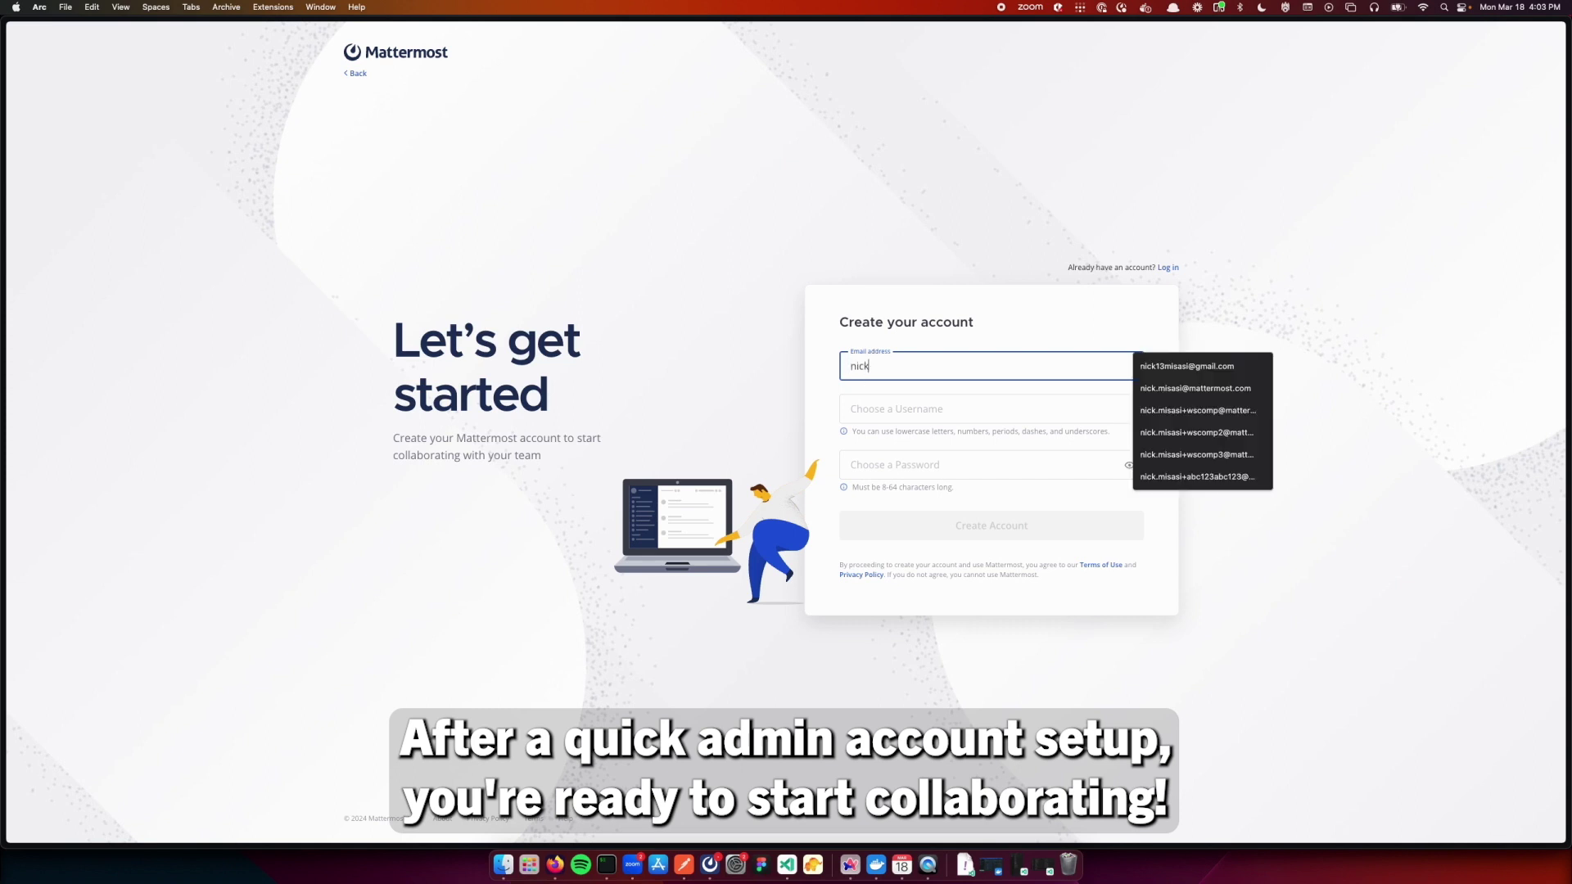
key("Tab")
type("nickmisasi")
key("Tab")
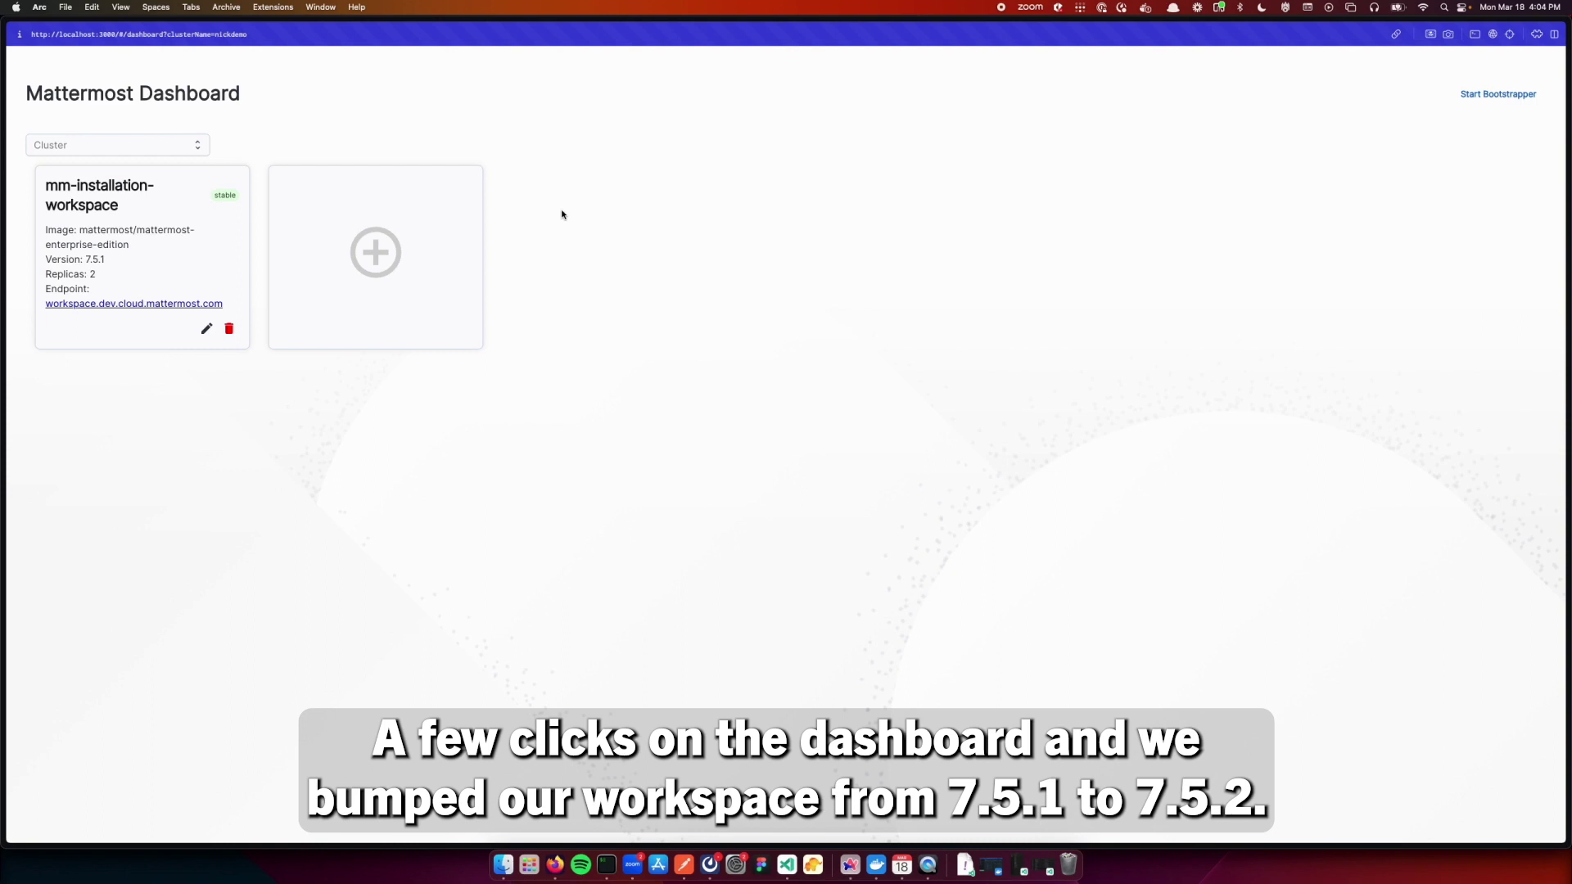
Edit mm-installation-workspace via the pencil icon, change Version to 7.5.2 and save.
left_click(207, 330)
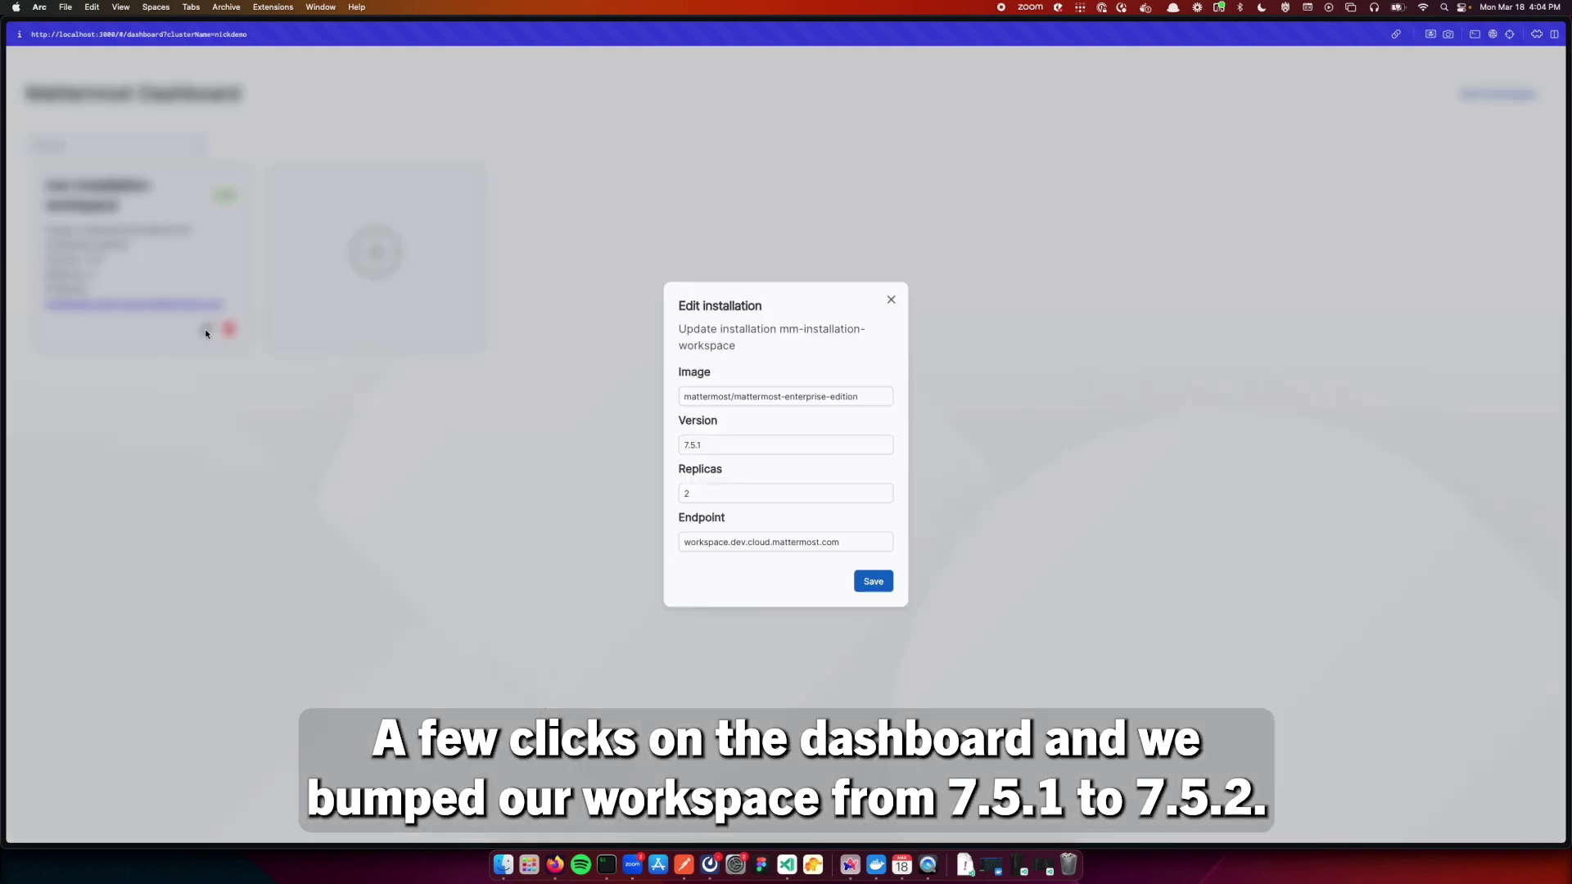
left_click(741, 447)
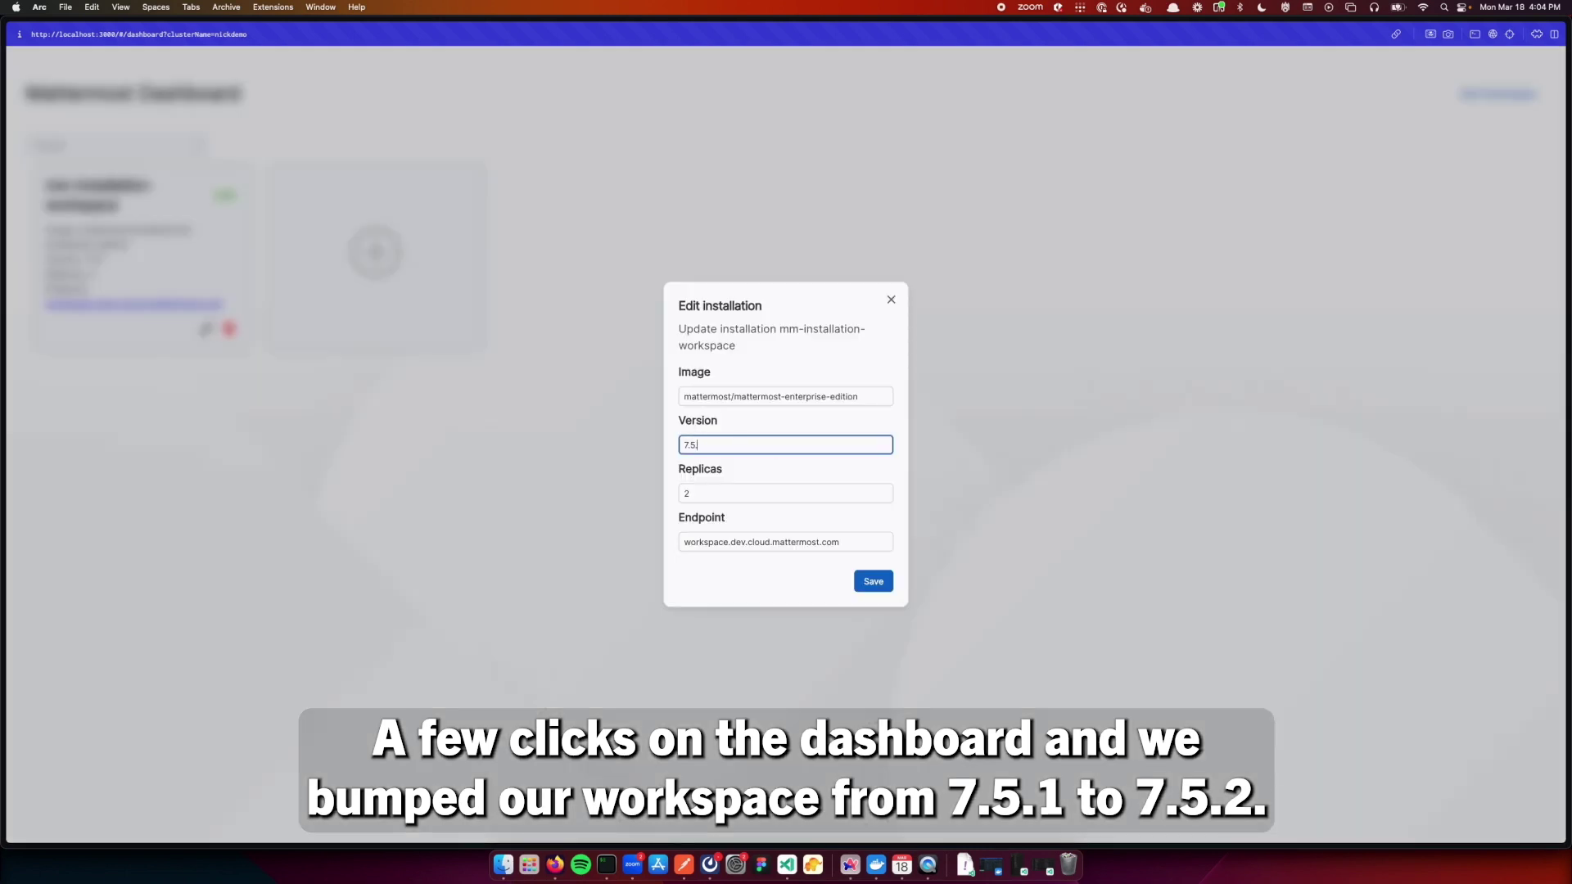
type("2")
left_click(874, 583)
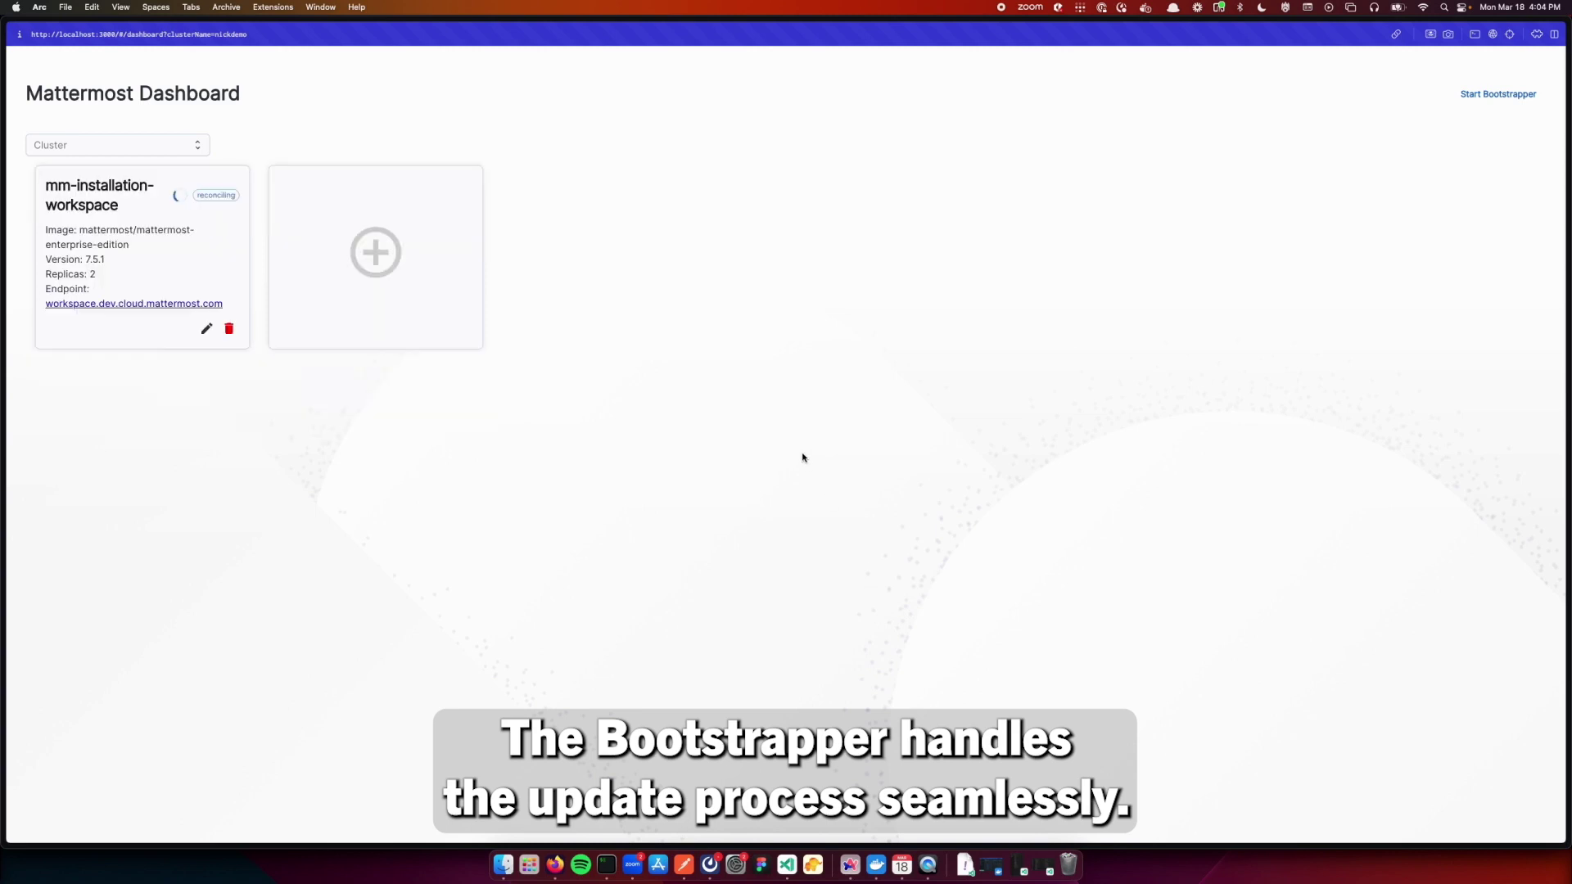